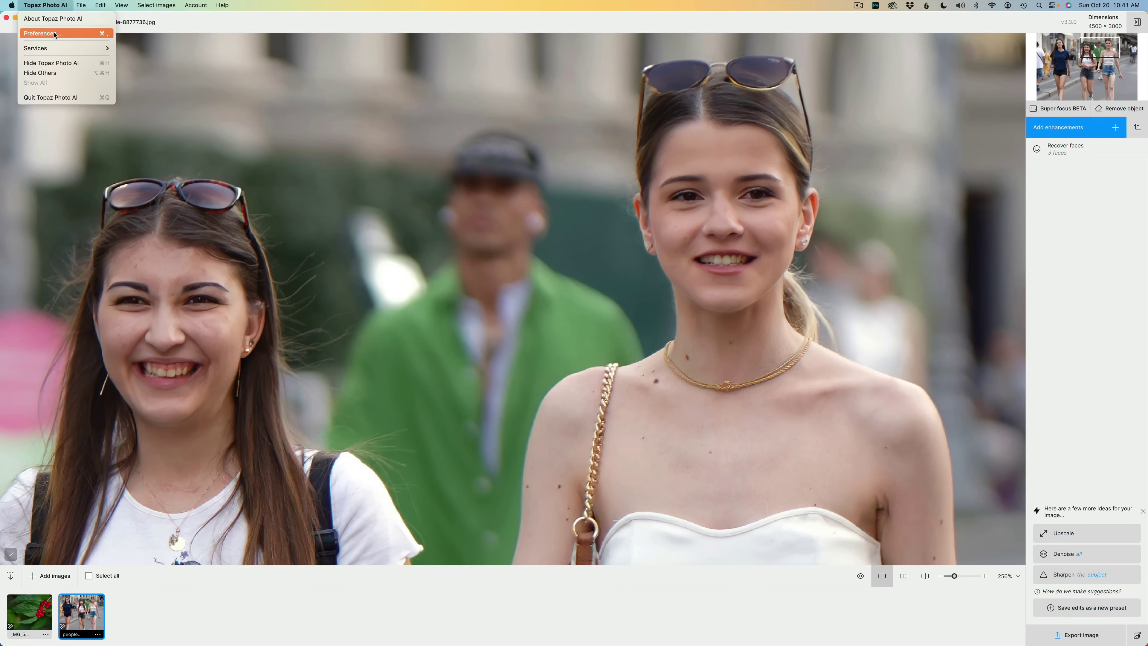
# Open Topaz Photo AI Preferences and scroll through the Application settings.
pyautogui.click(646, 300)
pyautogui.press('super+comma')
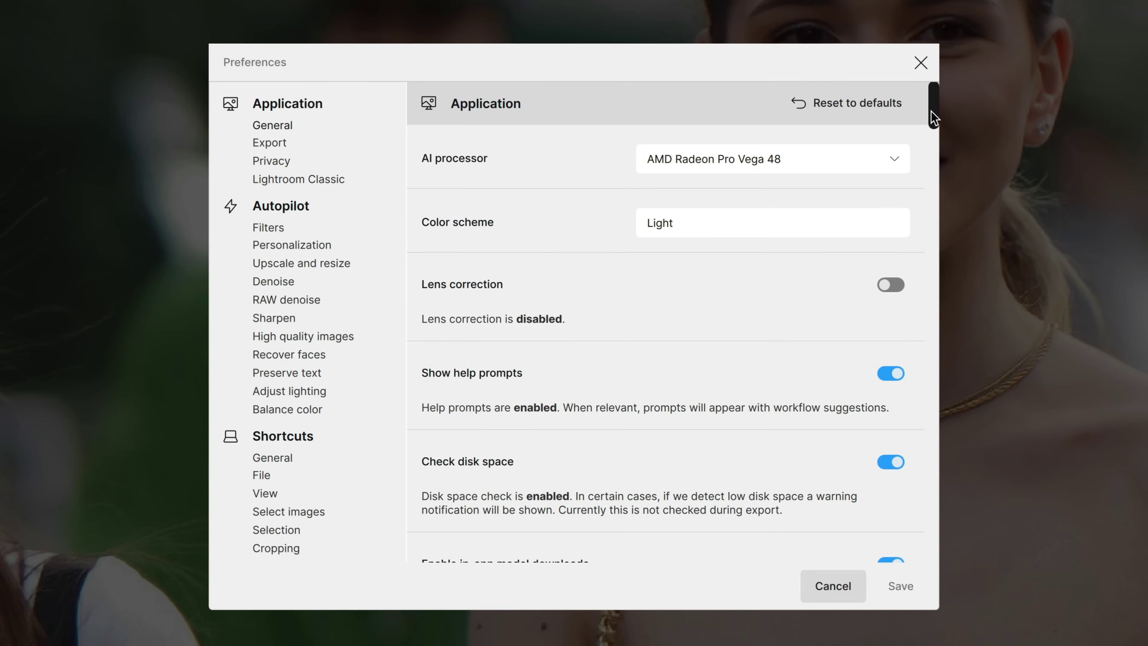
pyautogui.moveTo(931, 111); pyautogui.dragTo(933, 202)
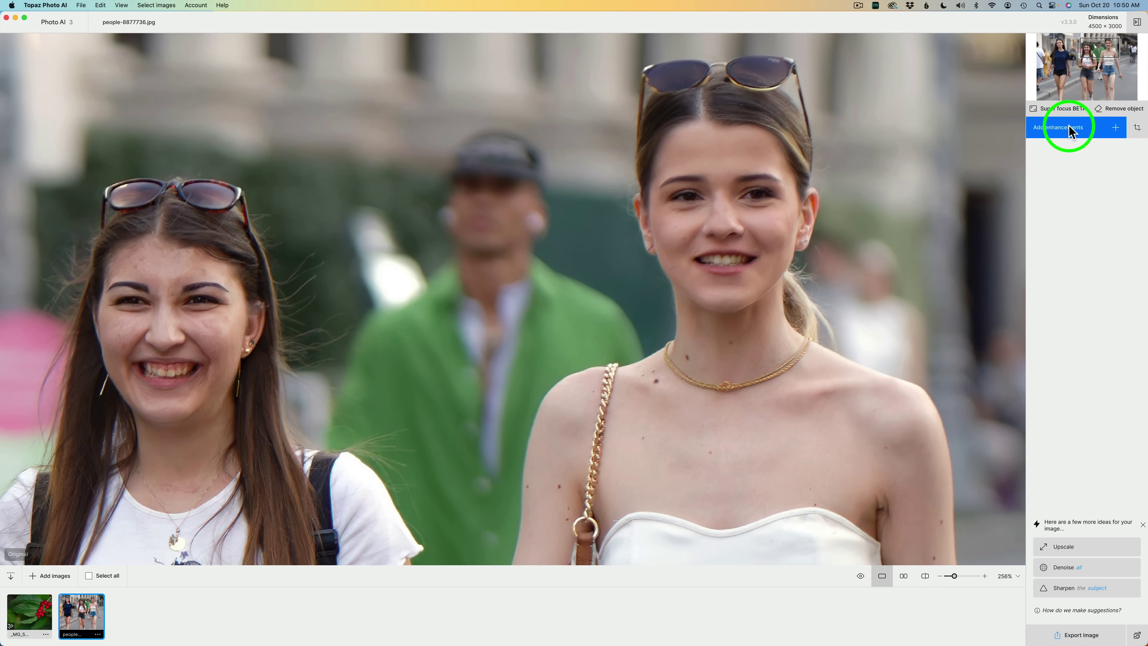
# Add Recover faces and deselect the blurry man's face, recovering 3 of 4 faces.
pyautogui.click(1114, 129)
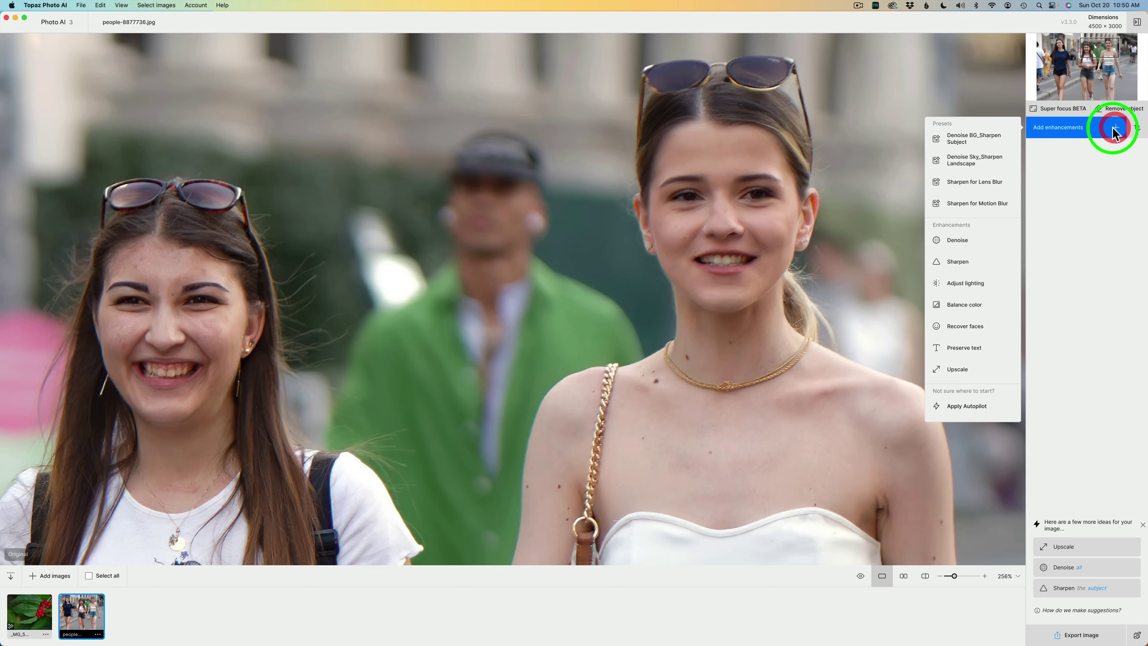
pyautogui.click(964, 326)
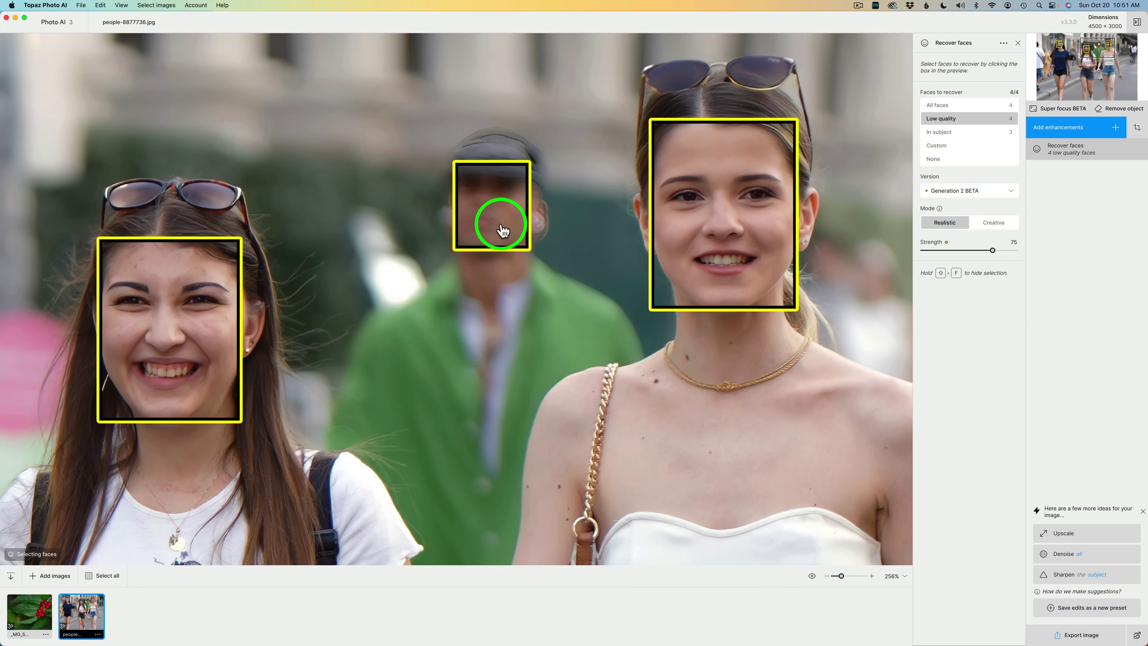
pyautogui.click(529, 224)
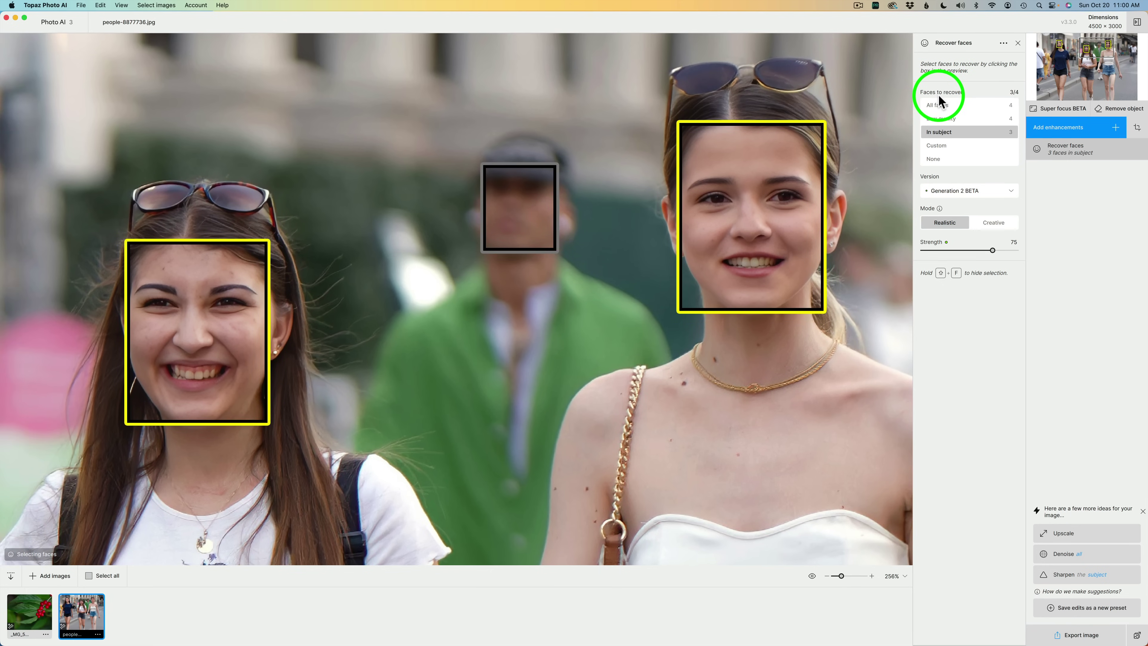
pyautogui.click(949, 117)
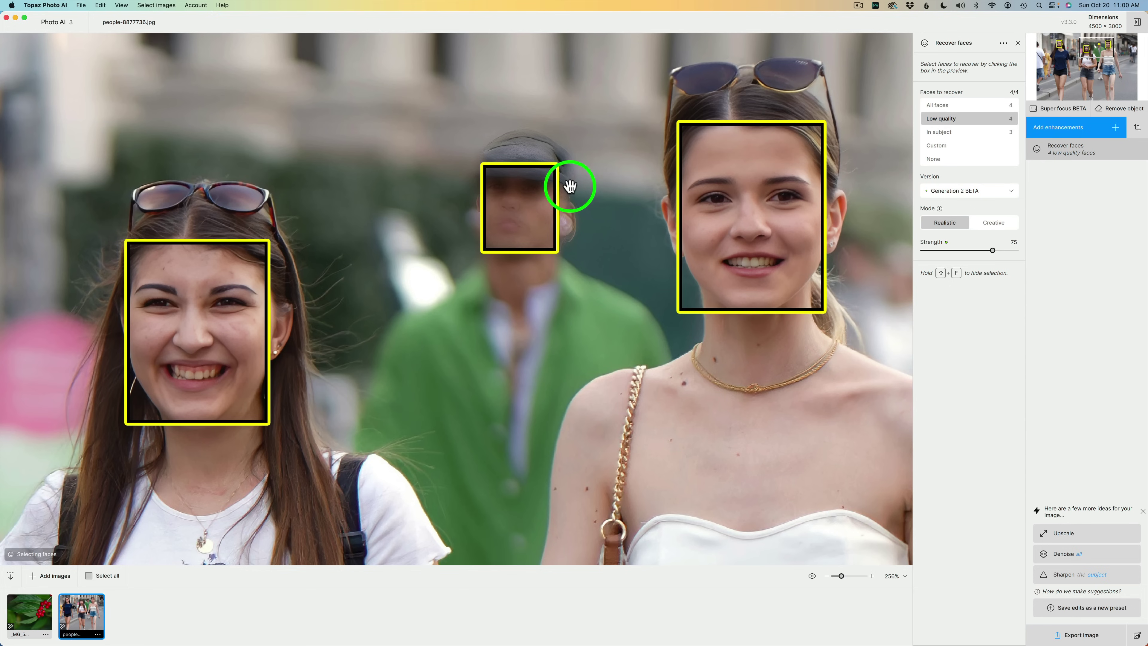
pyautogui.click(961, 132)
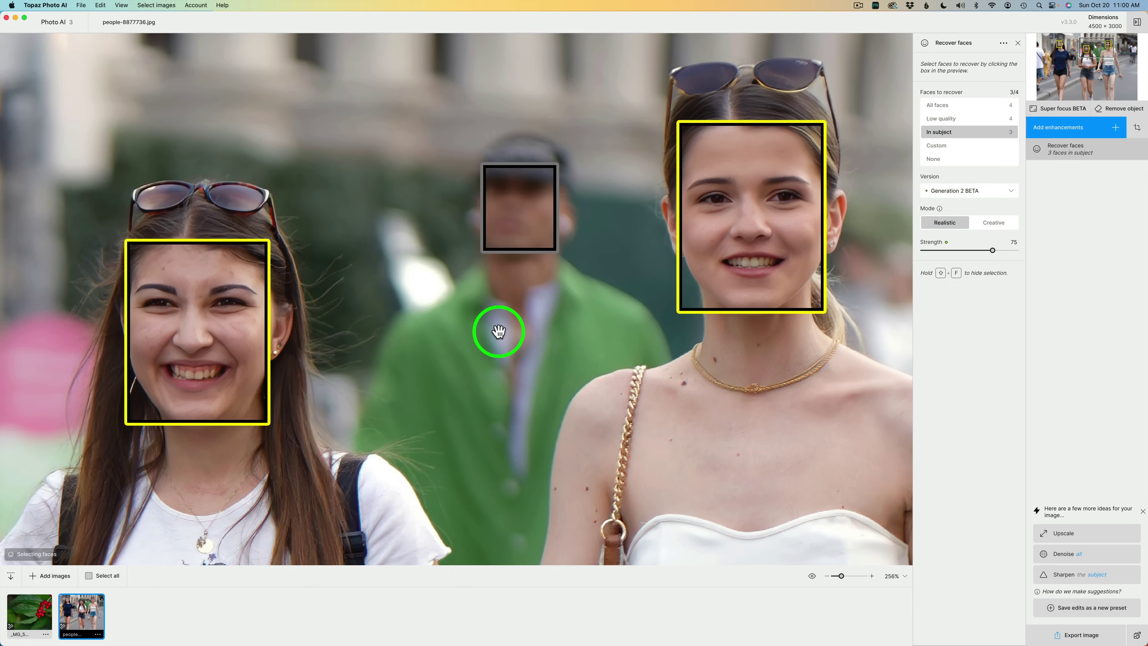
pyautogui.moveTo(382, 347); pyautogui.dragTo(681, 346)
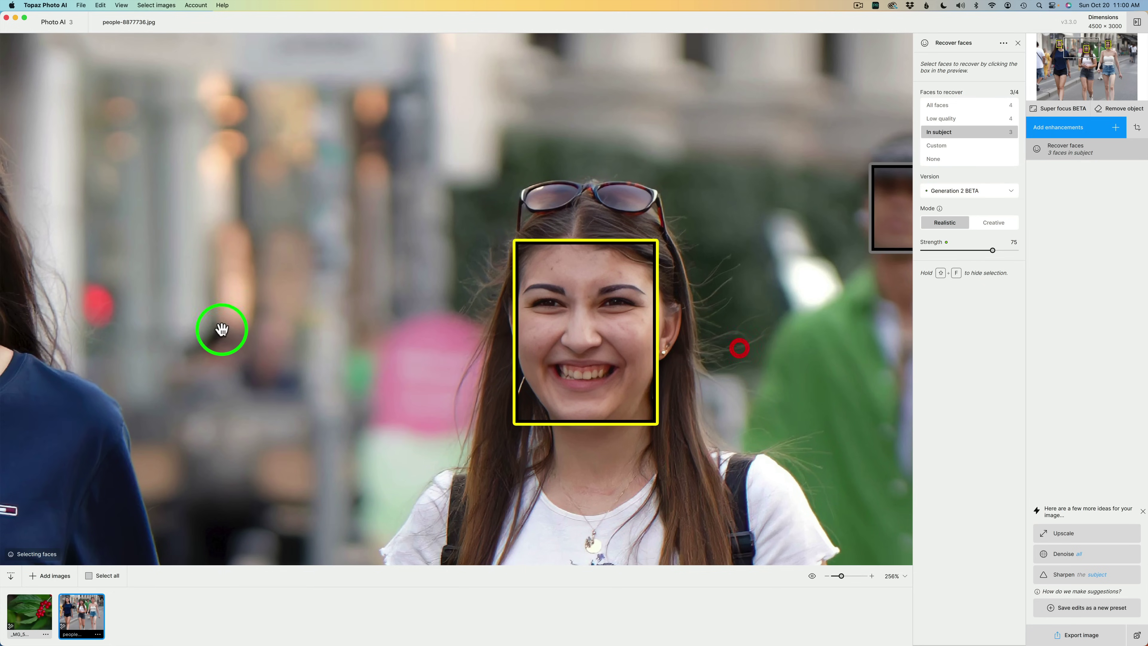
pyautogui.moveTo(221, 328); pyautogui.dragTo(623, 343)
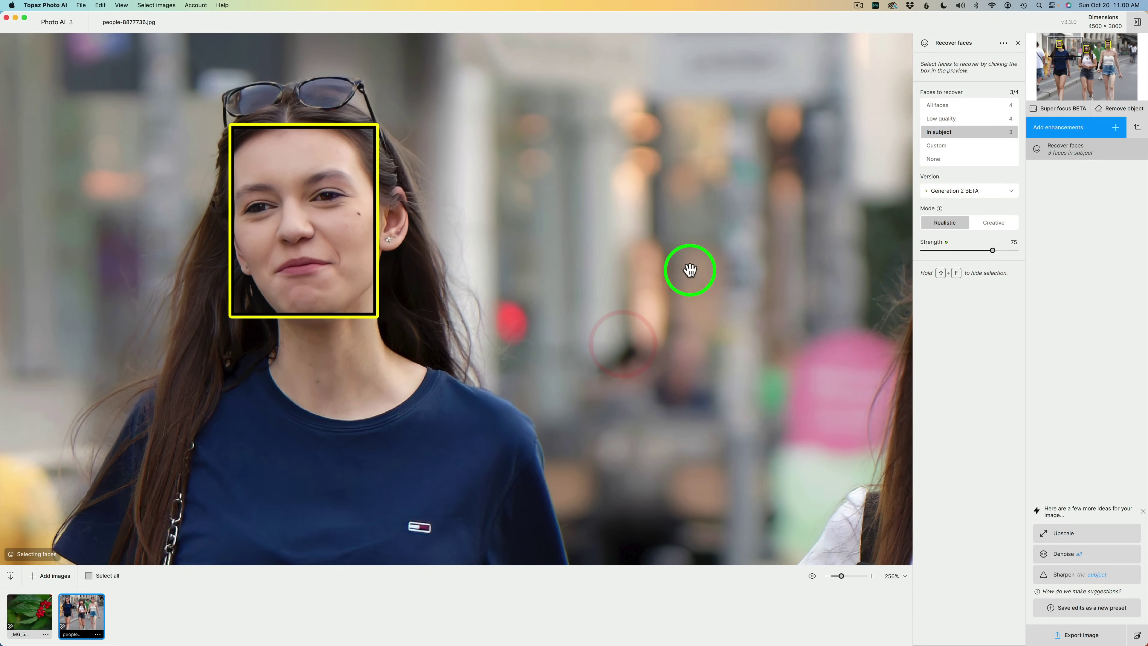
pyautogui.moveTo(689, 266); pyautogui.dragTo(327, 256)
pyautogui.moveTo(862, 258); pyautogui.dragTo(635, 243)
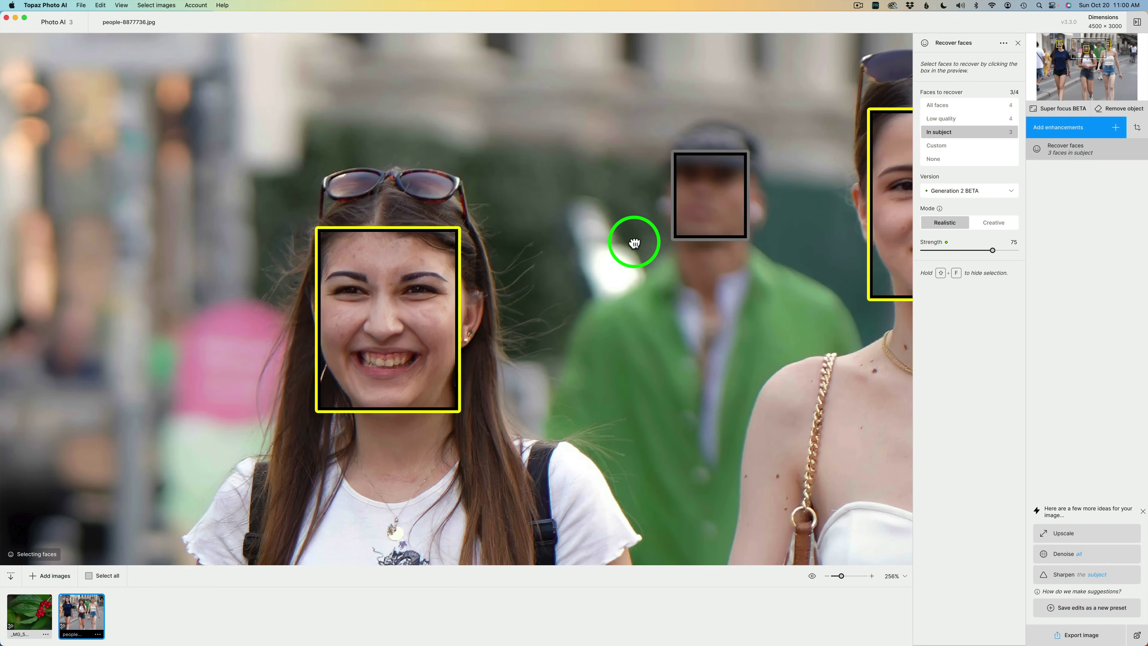
pyautogui.moveTo(771, 263); pyautogui.dragTo(538, 271)
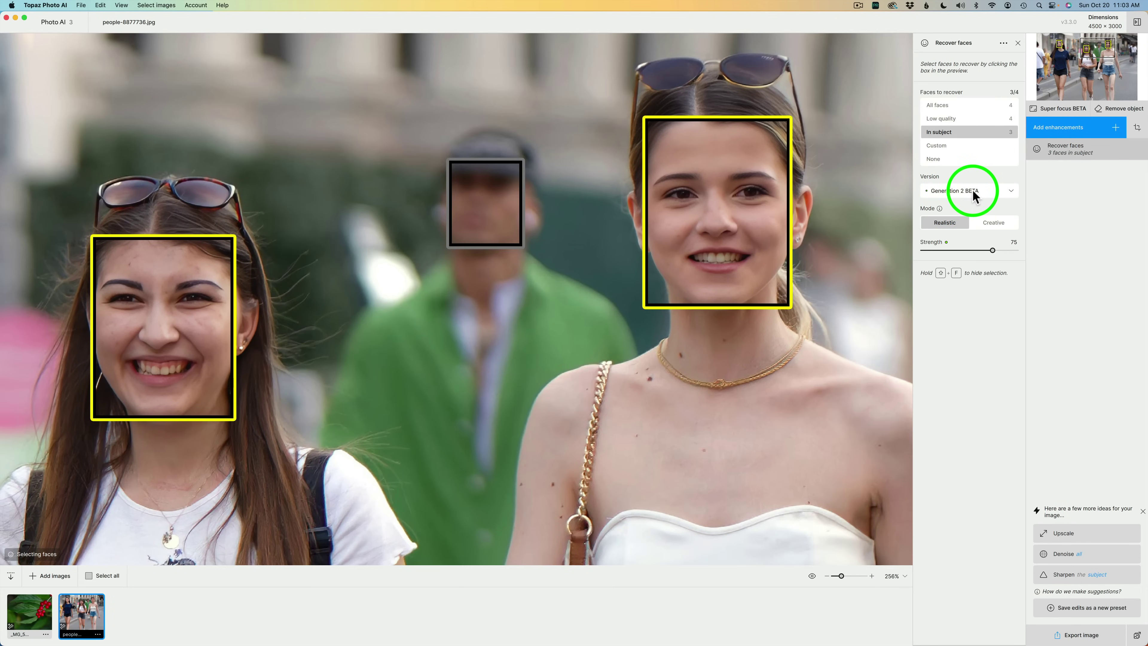
pyautogui.click(1010, 190)
pyautogui.click(965, 206)
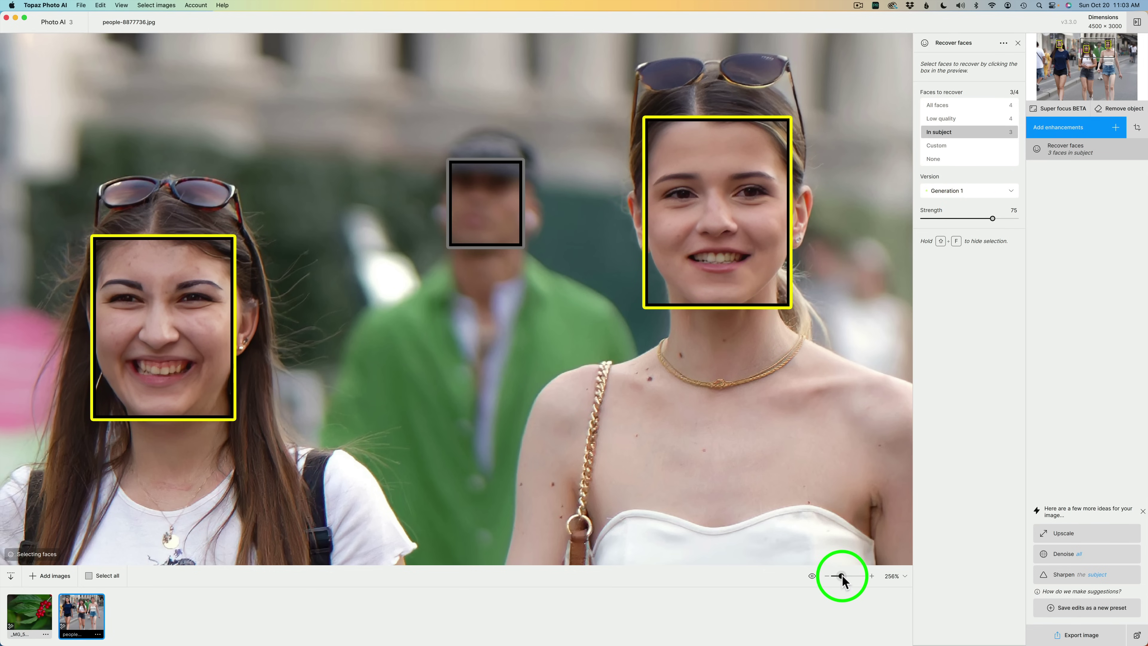
pyautogui.moveTo(841, 575); pyautogui.dragTo(845, 575)
pyautogui.moveTo(789, 436); pyautogui.dragTo(559, 484)
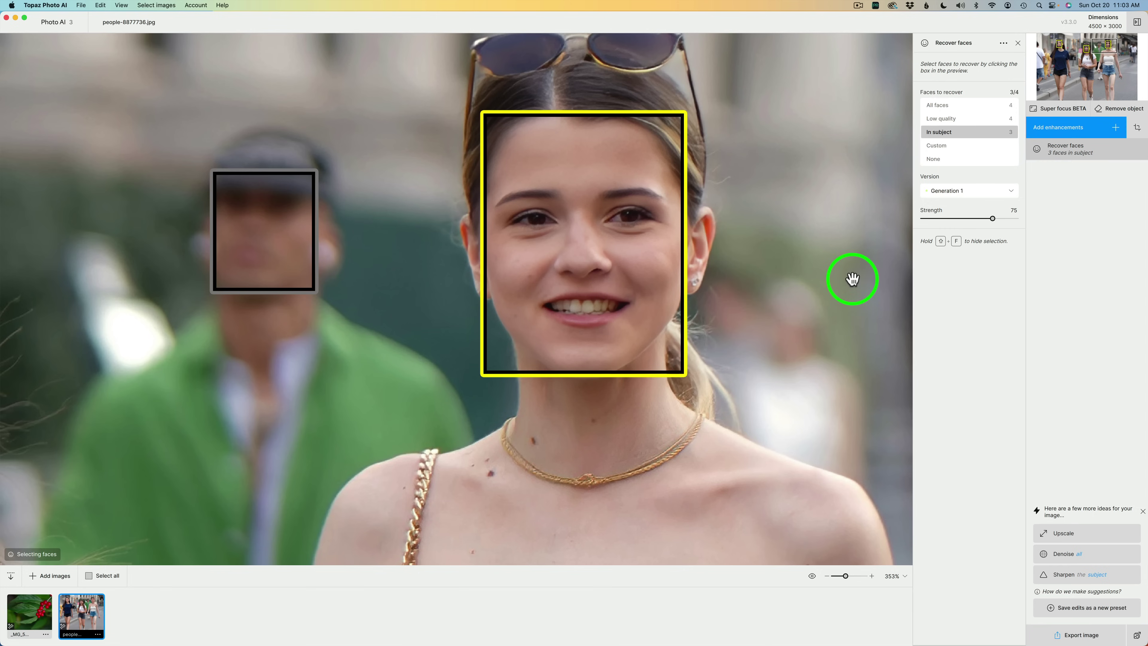
pyautogui.click(811, 575)
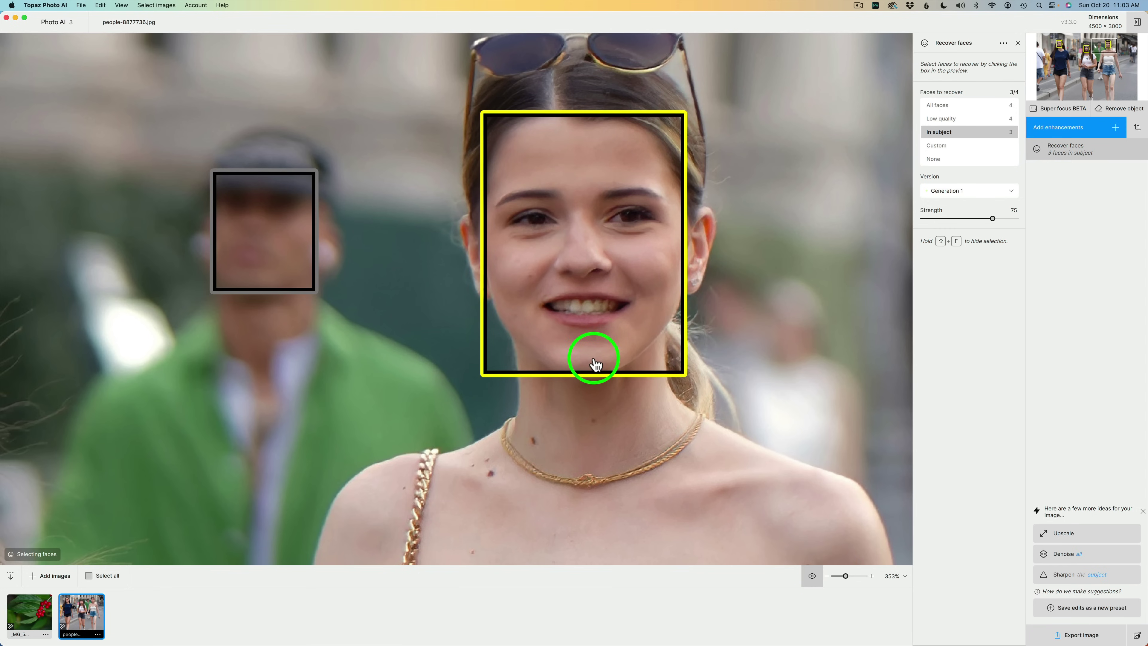
pyautogui.click(811, 578)
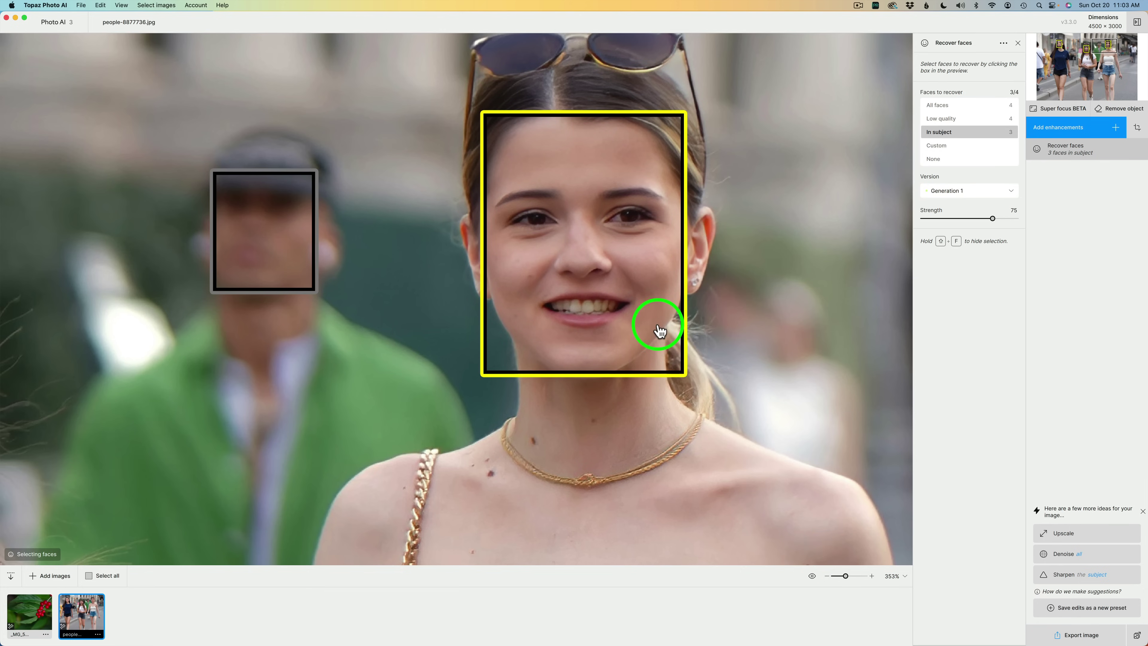
pyautogui.click(1011, 195)
pyautogui.click(967, 222)
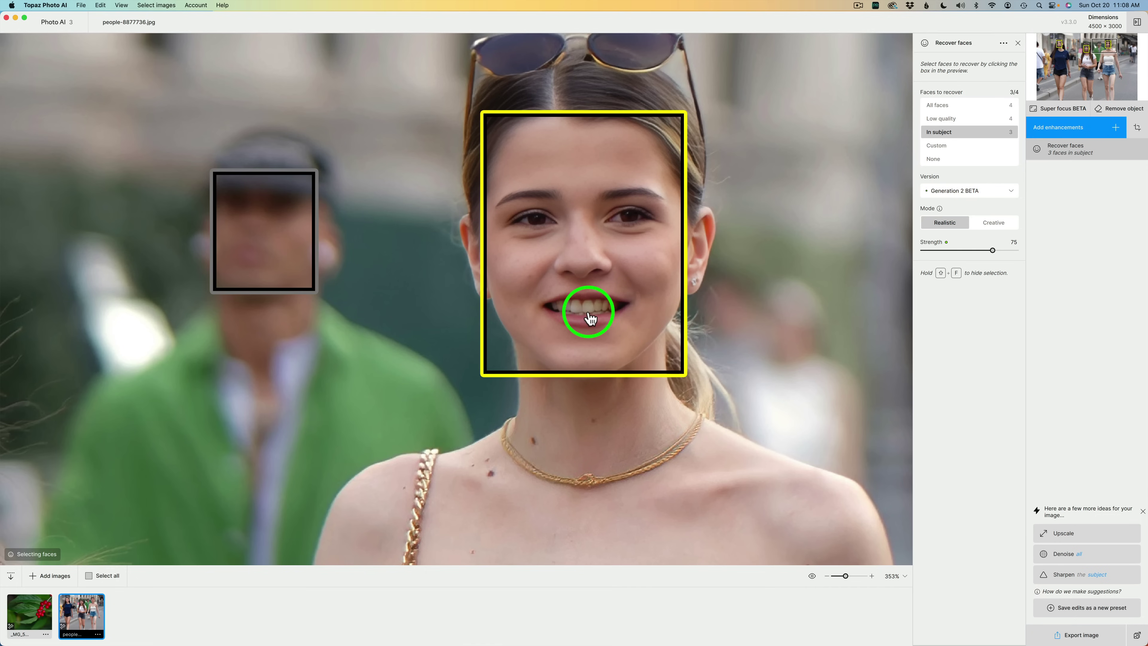
# Try face recovery Generation 1, then switch back to Generation 2 BETA.
pyautogui.click(1000, 188)
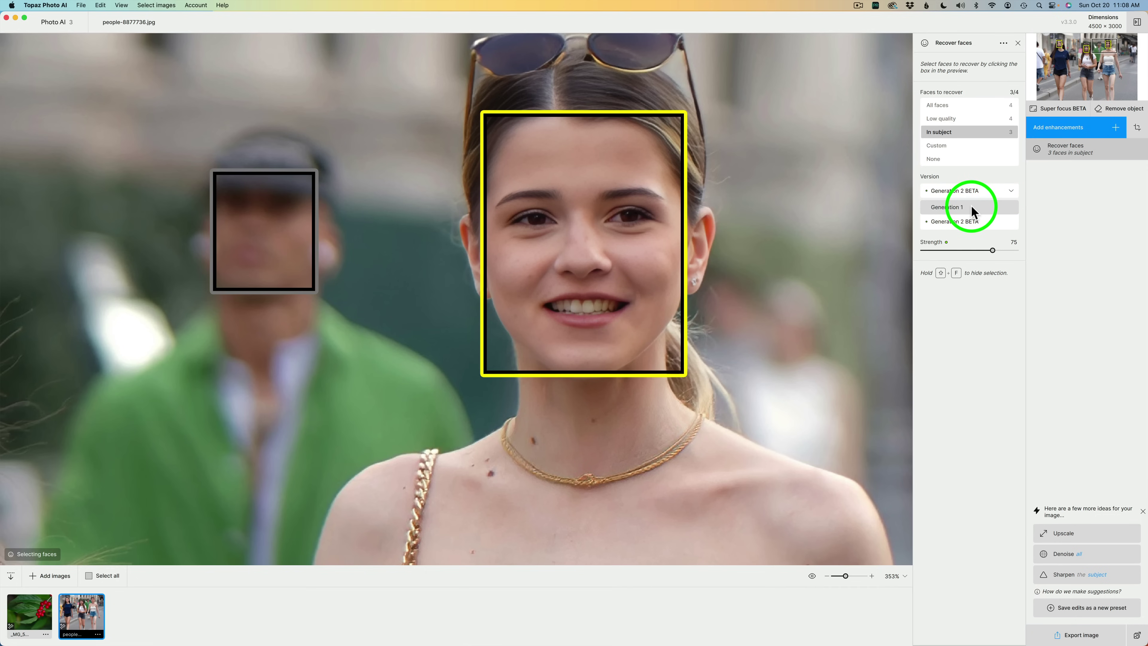
pyautogui.click(971, 207)
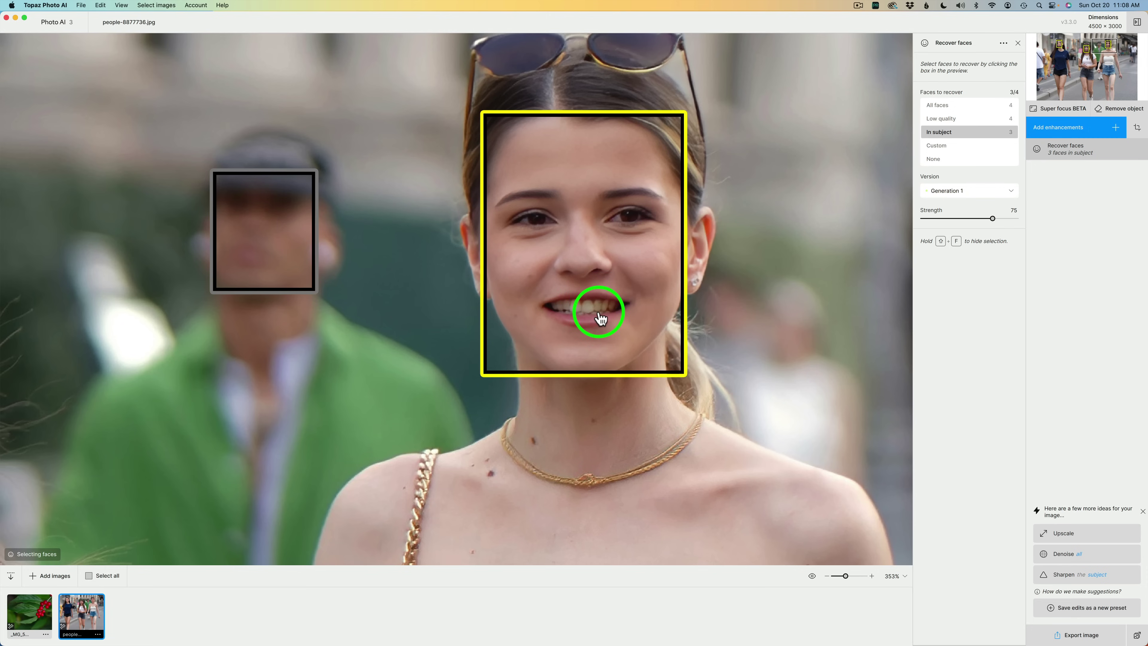
pyautogui.click(961, 192)
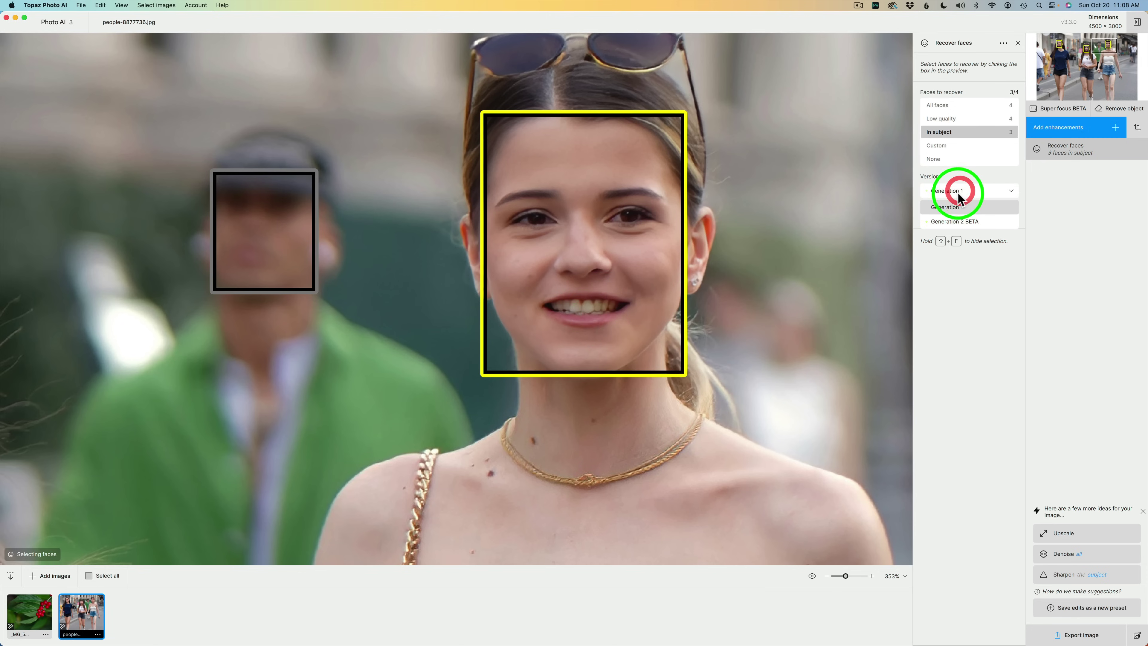
pyautogui.click(959, 221)
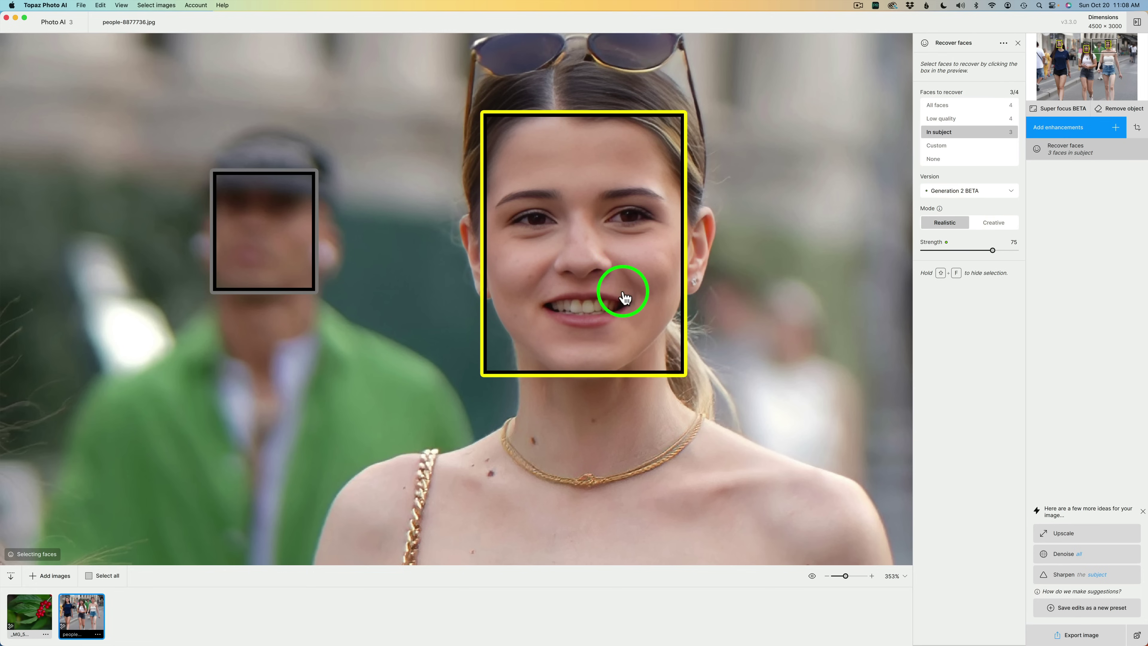
# Compare recovered faces with the original, including the man's and another woman's face.
pyautogui.click(812, 575)
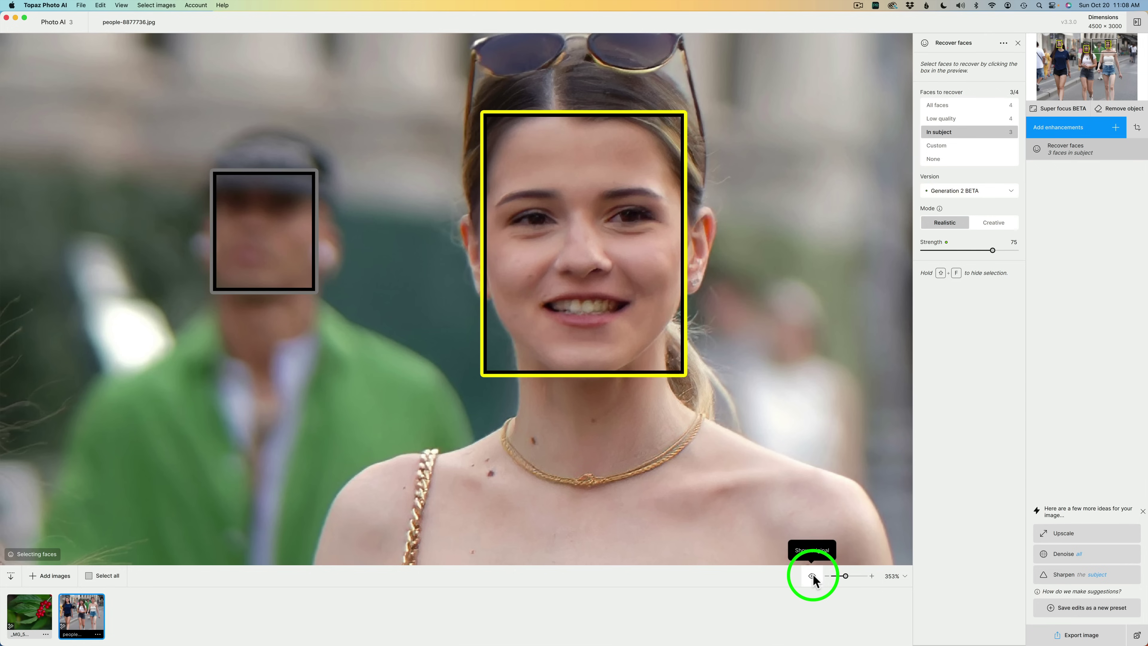
pyautogui.click(812, 575)
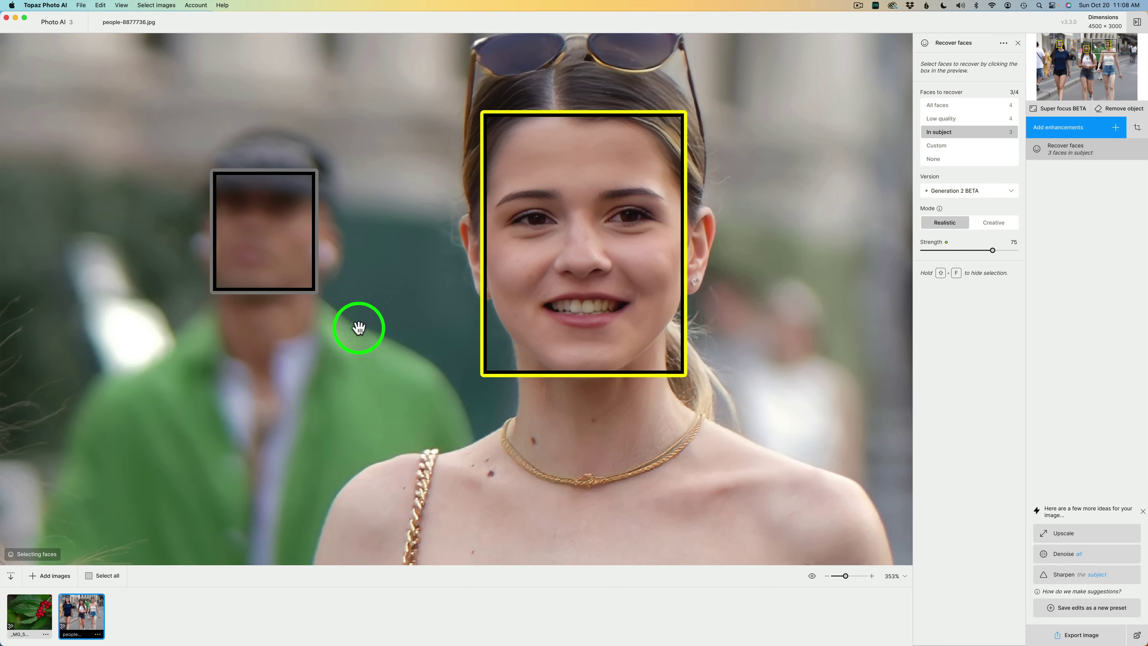
pyautogui.moveTo(359, 328); pyautogui.dragTo(758, 351)
pyautogui.moveTo(546, 435); pyautogui.dragTo(839, 288)
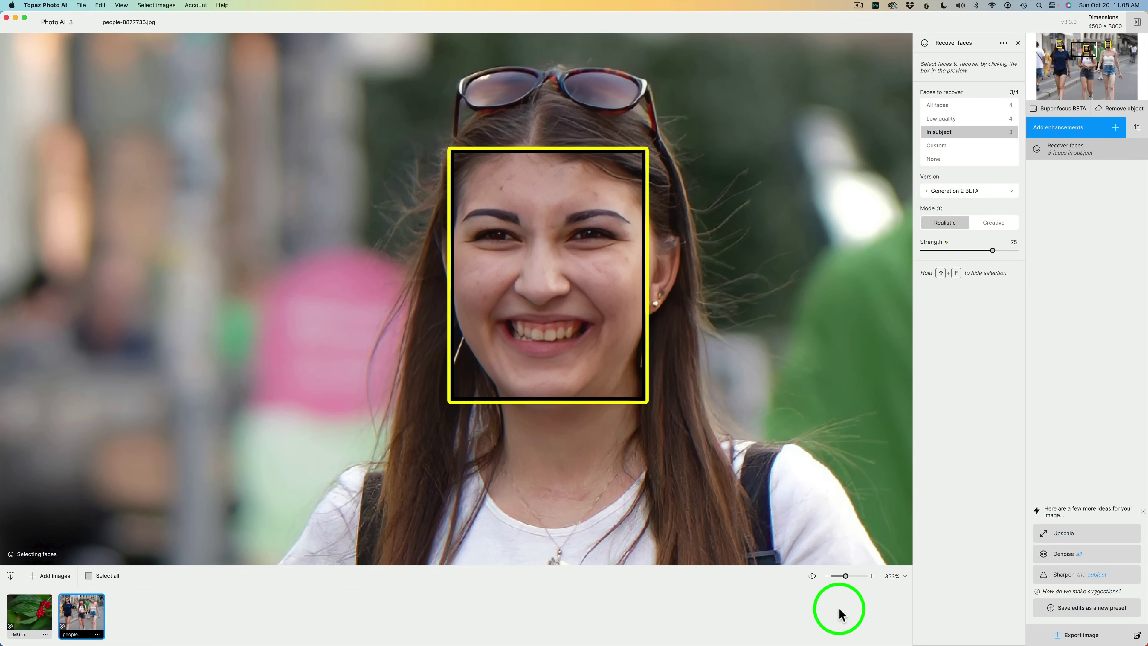
pyautogui.click(812, 575)
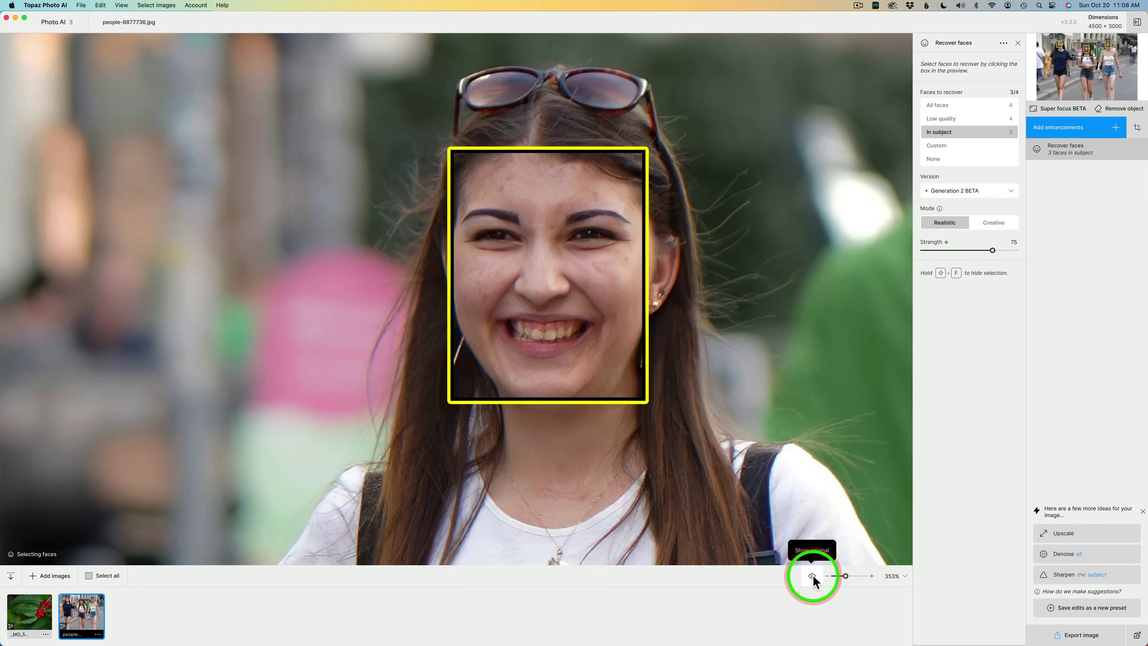
pyautogui.click(812, 576)
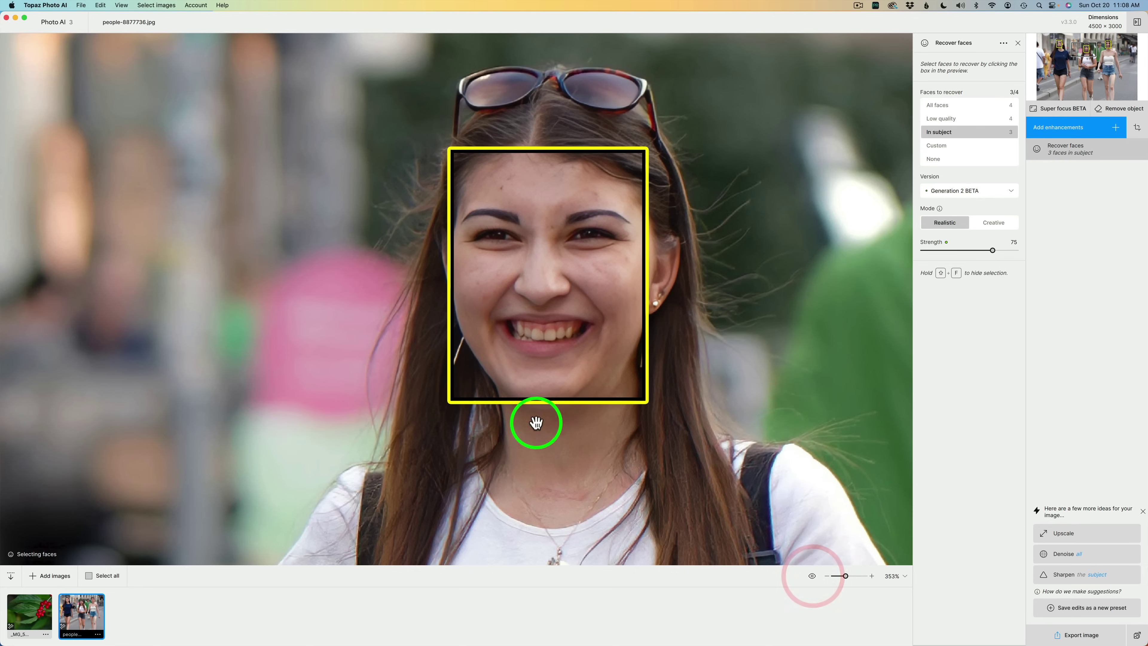
# Compare the remaining women's faces against the original, ending on the middle woman.
pyautogui.moveTo(336, 356); pyautogui.dragTo(879, 336)
pyautogui.moveTo(466, 256); pyautogui.dragTo(907, 477)
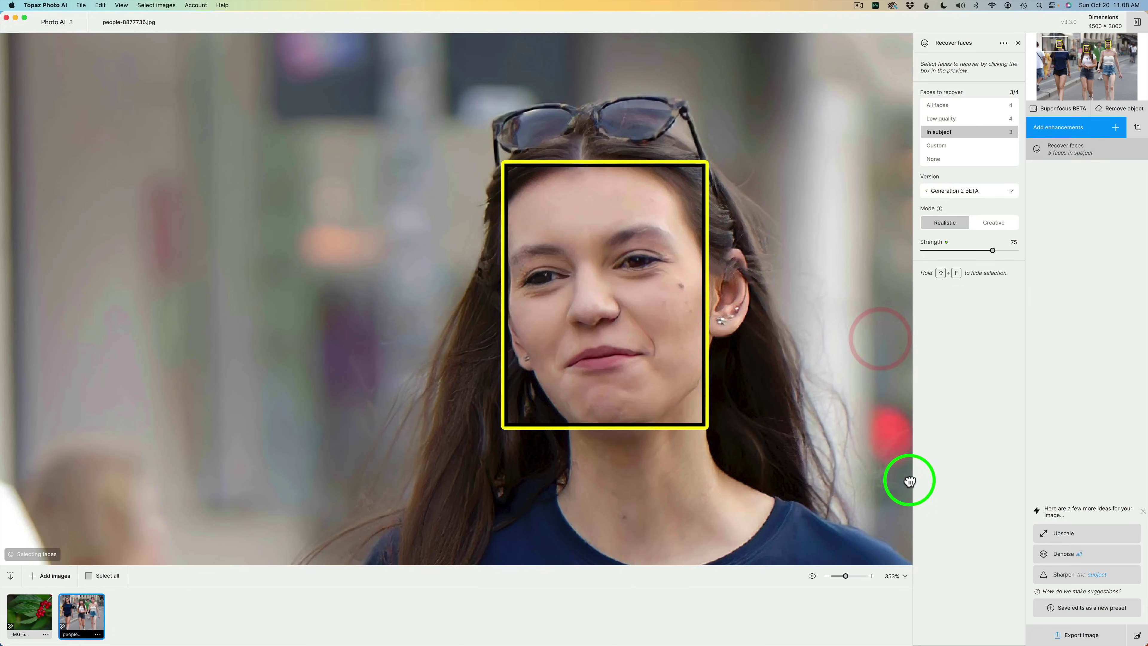
pyautogui.click(812, 576)
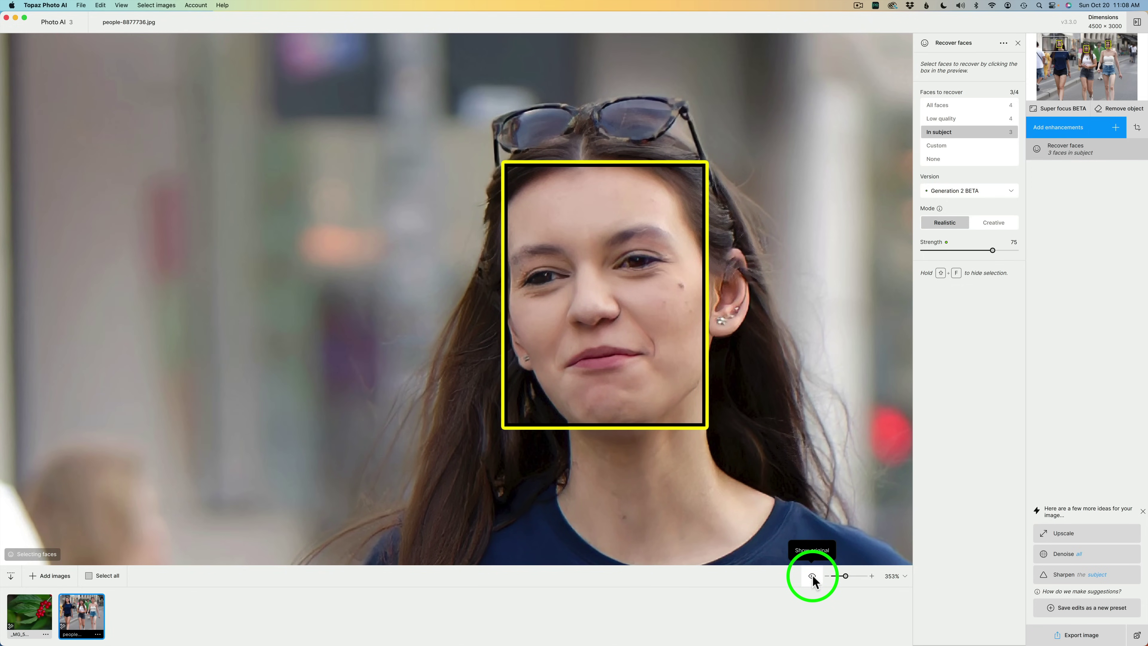
pyautogui.click(812, 576)
pyautogui.moveTo(718, 355); pyautogui.dragTo(600, 353)
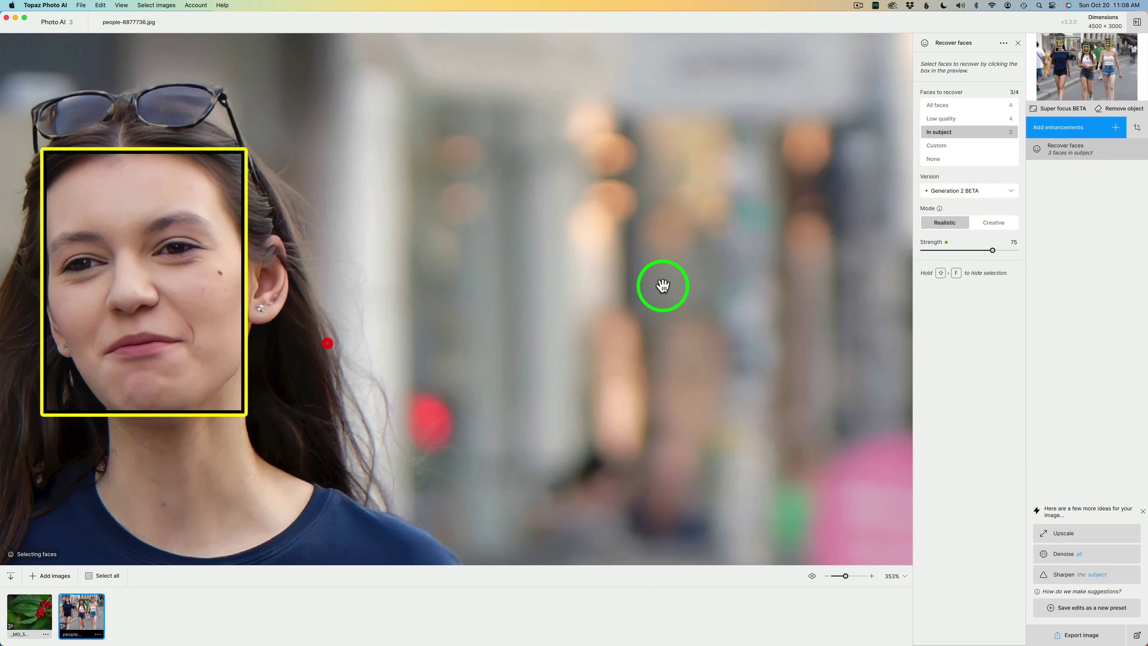
pyautogui.moveTo(662, 285); pyautogui.dragTo(346, 181)
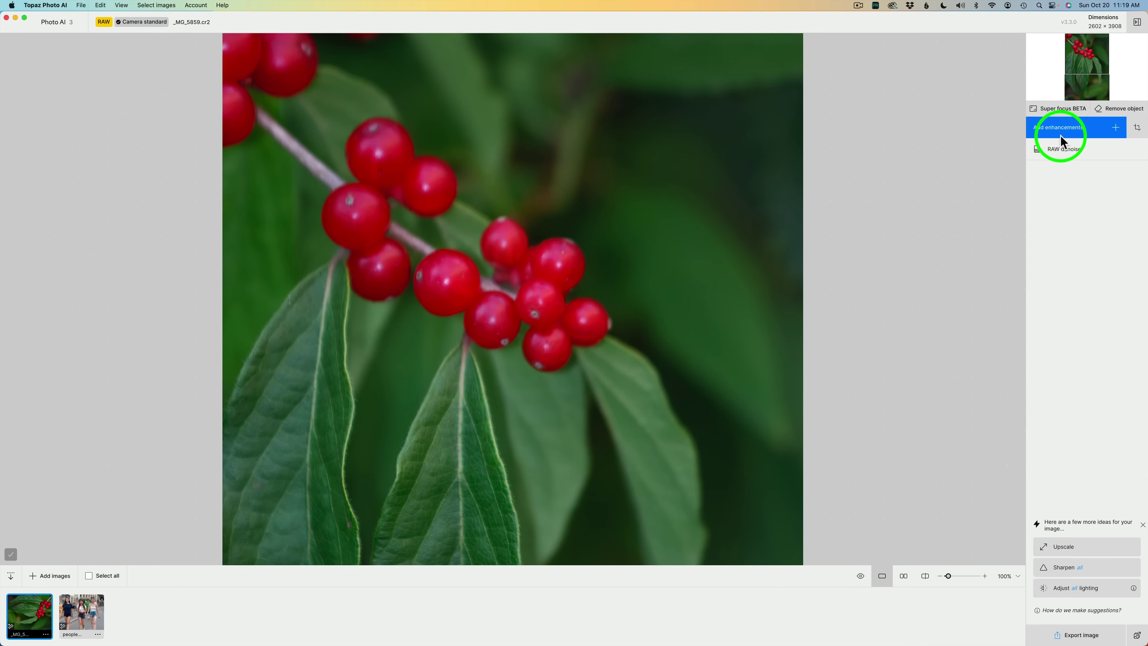
# Add Sharpen to the berry photo, using the Standard model at strength 62.
pyautogui.click(1116, 129)
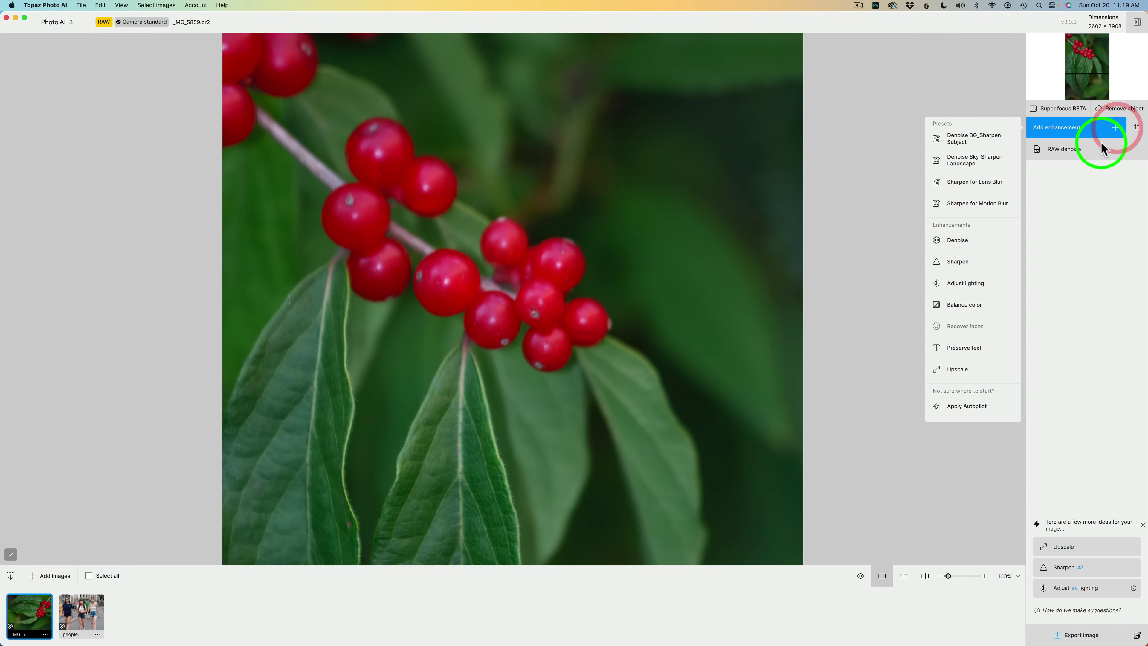
pyautogui.click(976, 264)
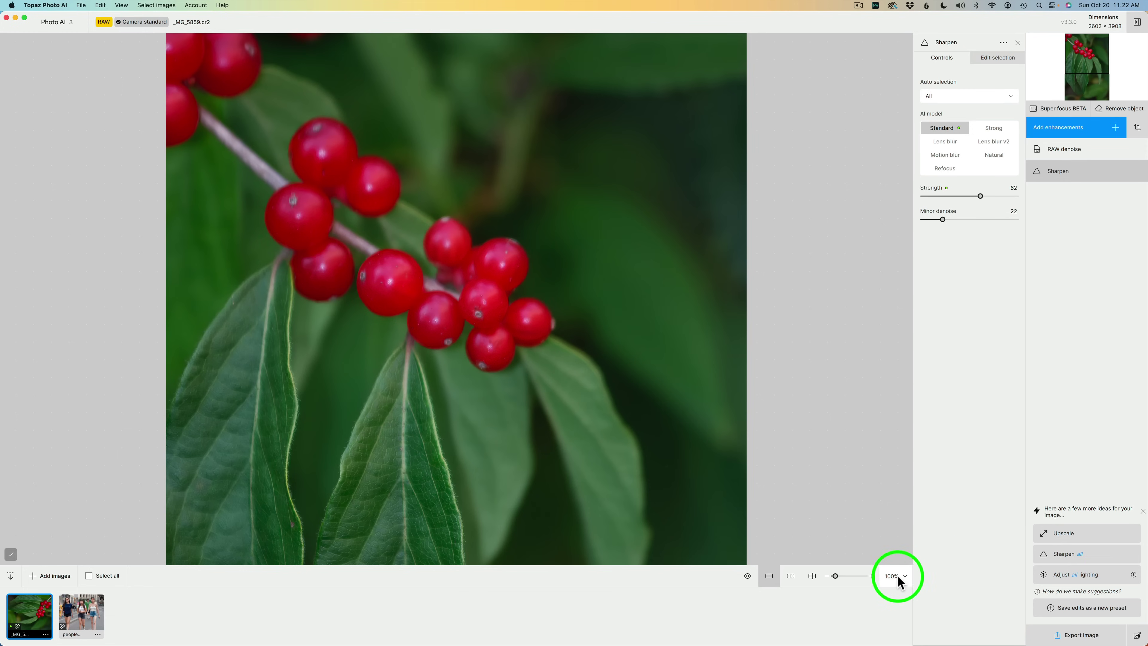
# Zoom the preview to 200% on the berry cluster.
pyautogui.click(905, 575)
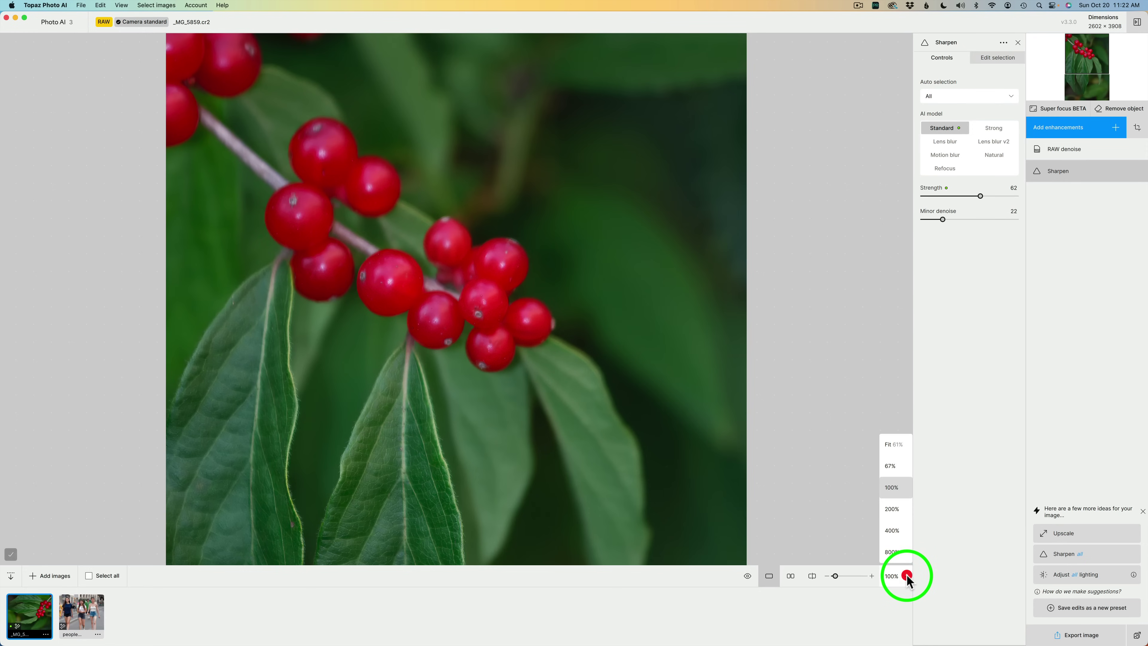
pyautogui.click(897, 509)
pyautogui.moveTo(666, 415); pyautogui.dragTo(749, 378)
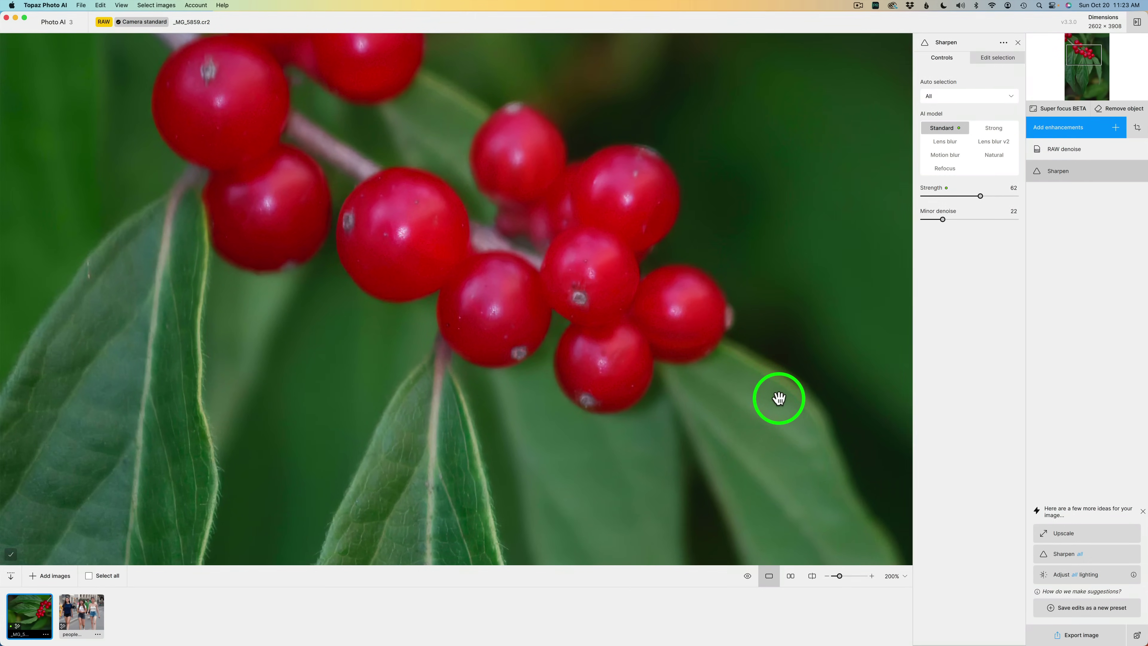
# Restrict Sharpen to the Subject via Auto selection in Edit selection.
pyautogui.click(998, 55)
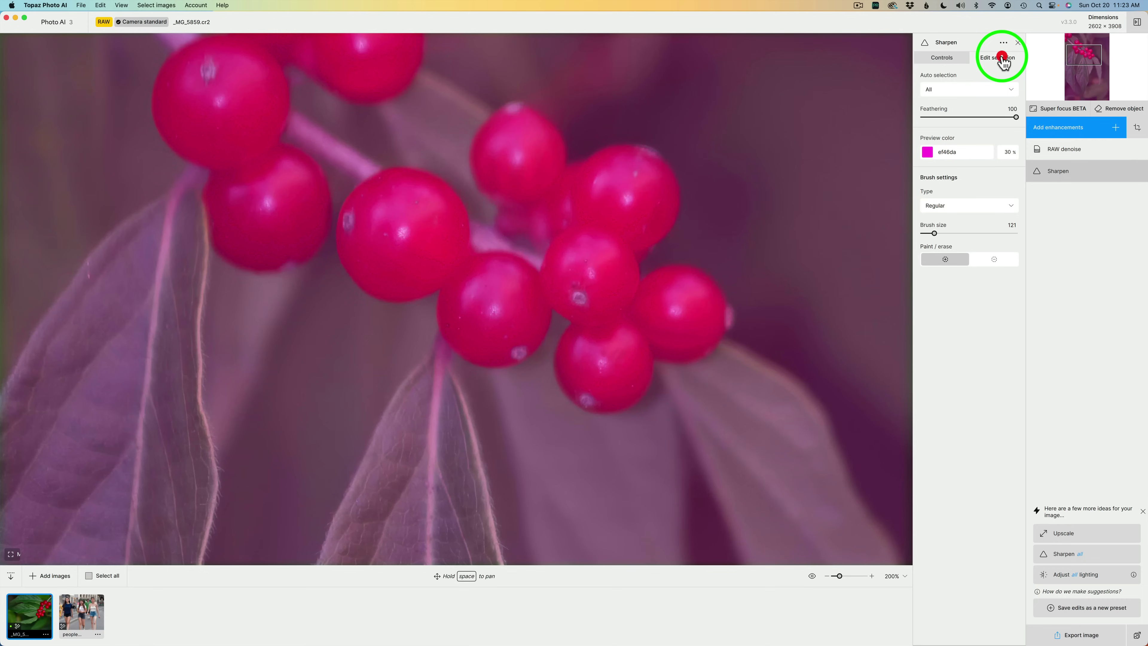
pyautogui.click(944, 92)
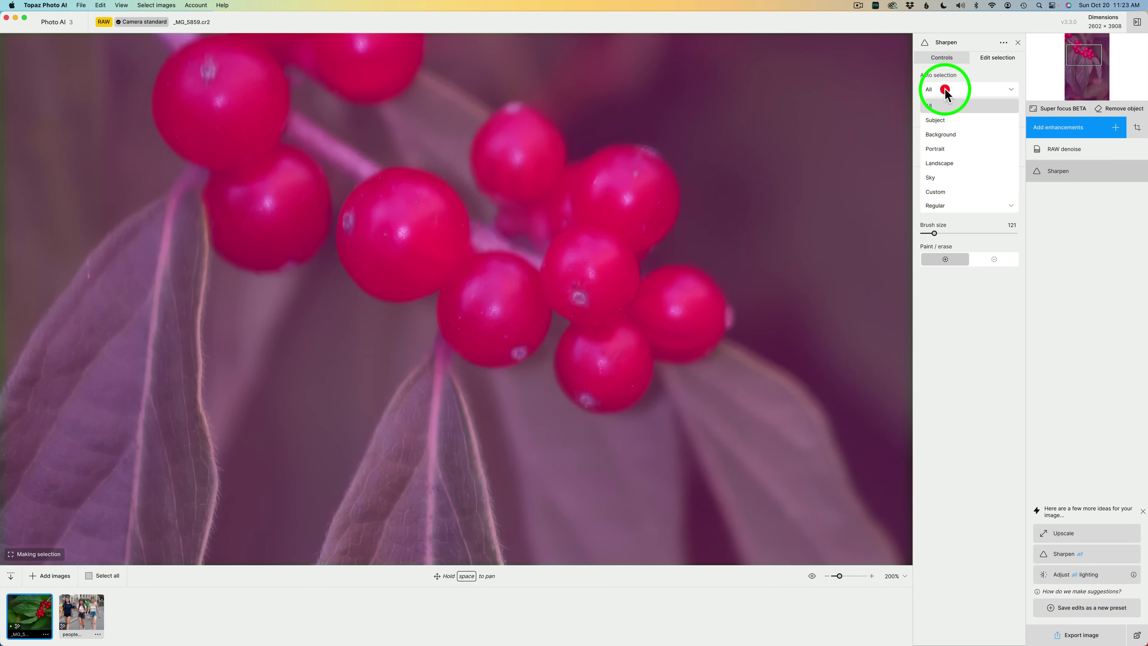
pyautogui.click(938, 120)
pyautogui.click(948, 59)
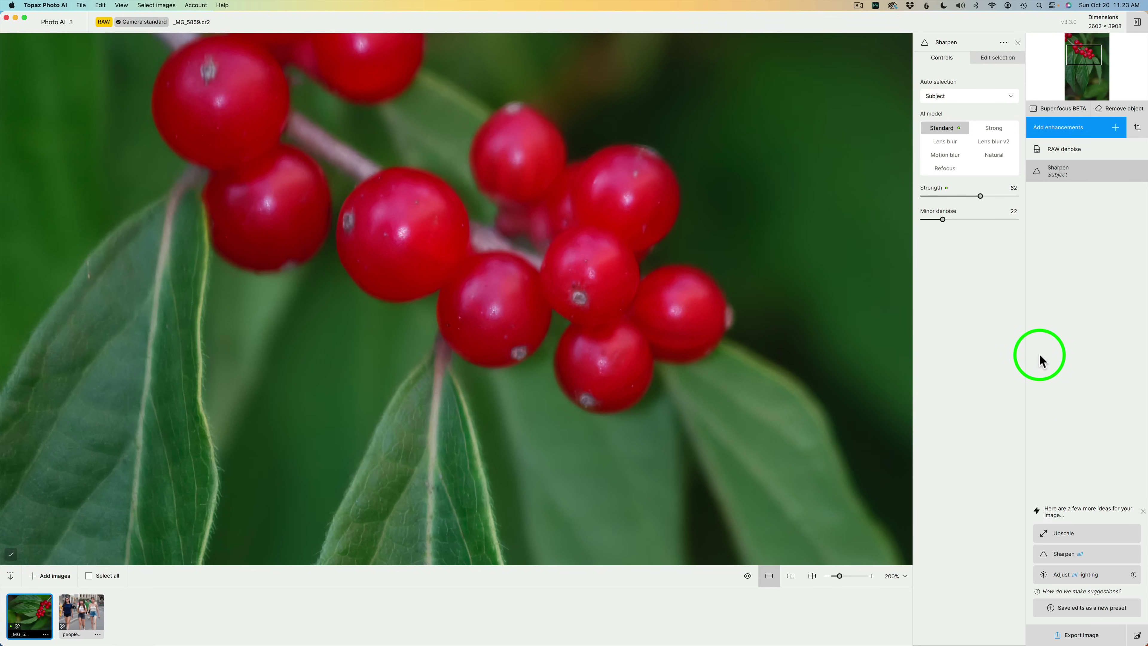
# Compare with the original, raise Standard strength to 68, then try Refocus at 71.
pyautogui.click(746, 577)
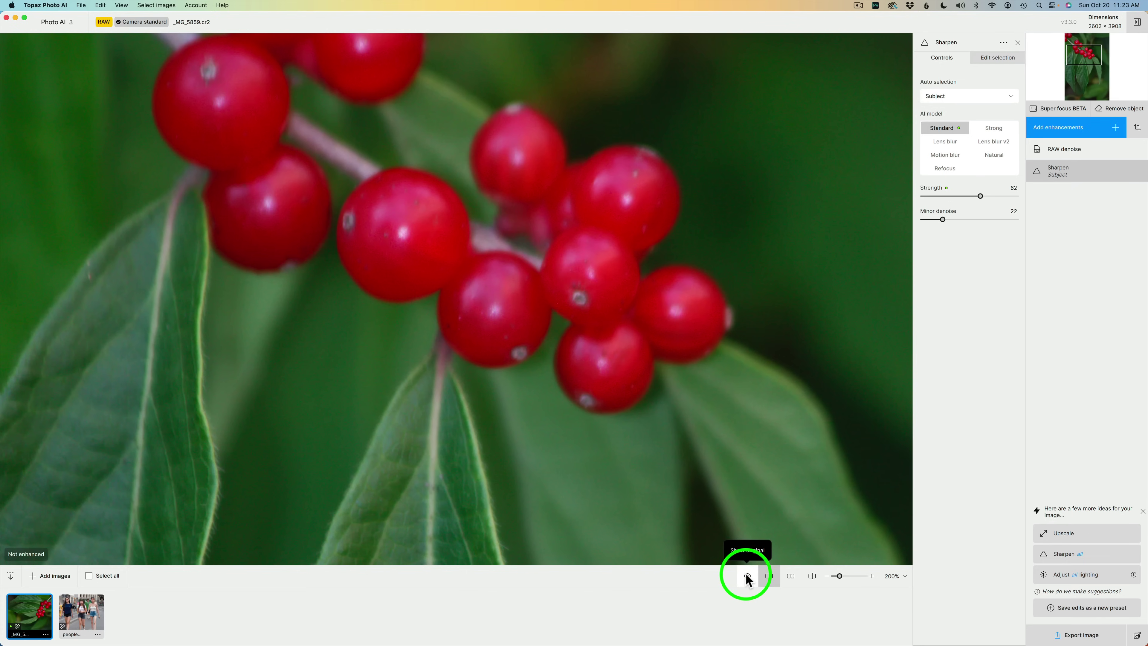
pyautogui.click(747, 577)
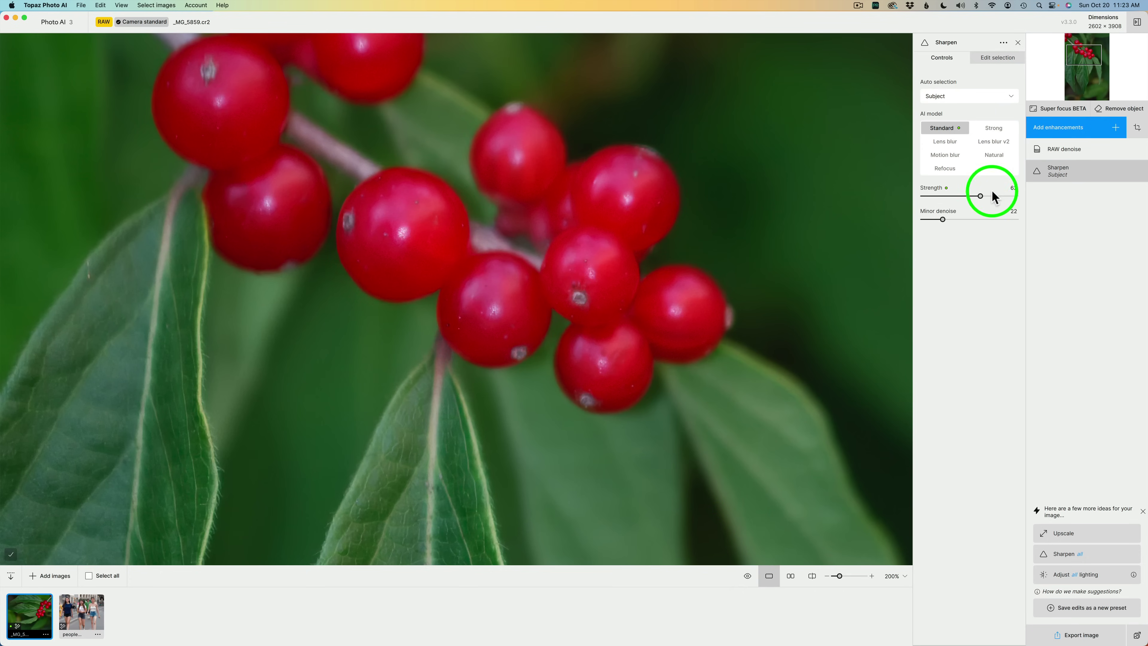
pyautogui.moveTo(981, 196); pyautogui.dragTo(1004, 197)
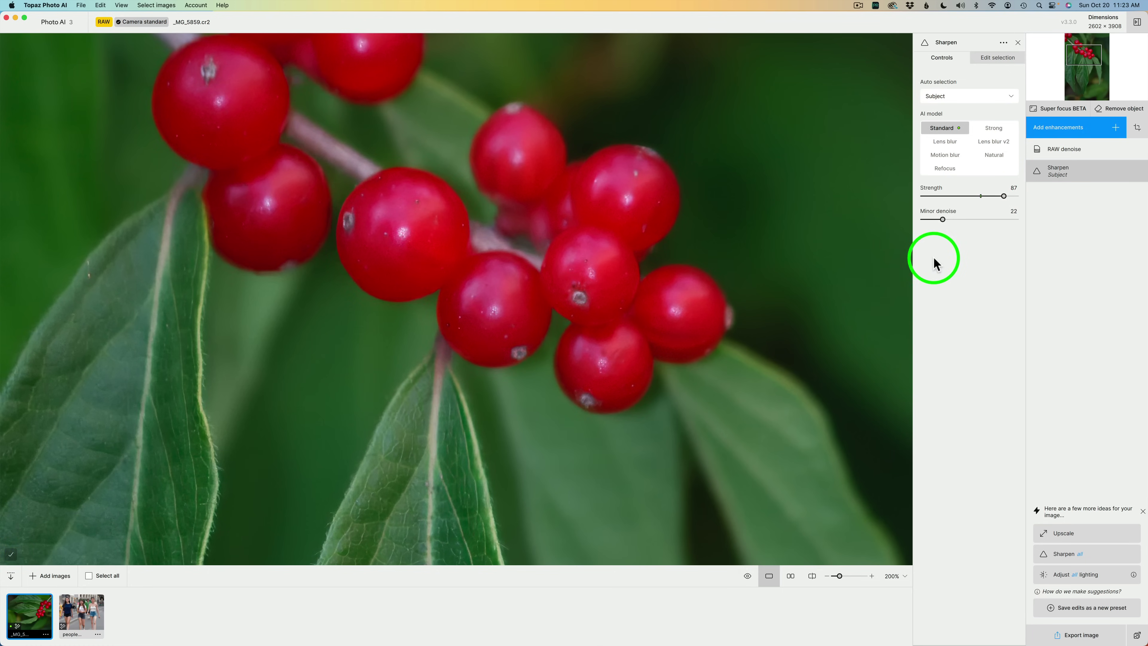
pyautogui.click(949, 169)
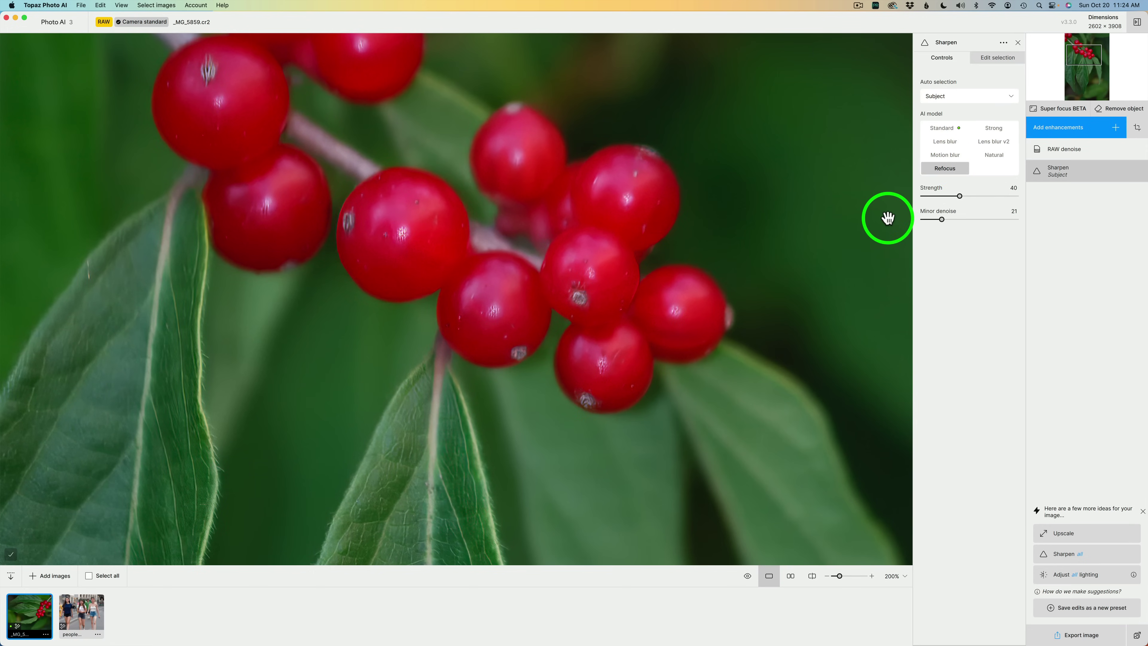
pyautogui.moveTo(962, 198); pyautogui.dragTo(989, 199)
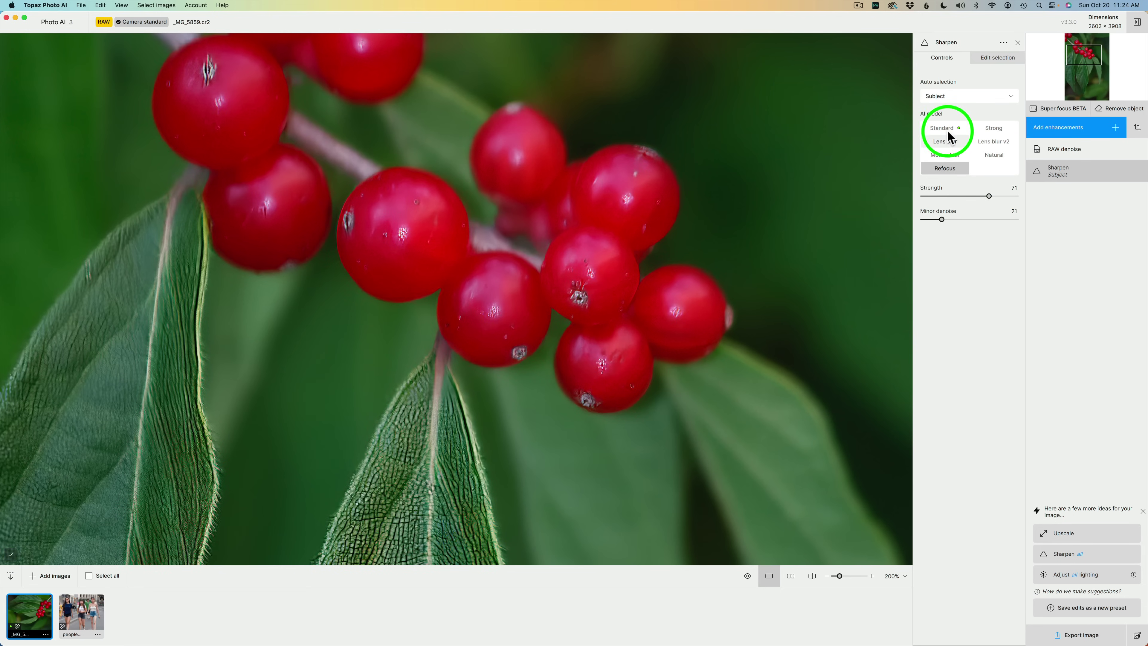
# Try Lens blur, Lens blur v2 and Strong with raised strength, comparing against the original.
pyautogui.click(949, 144)
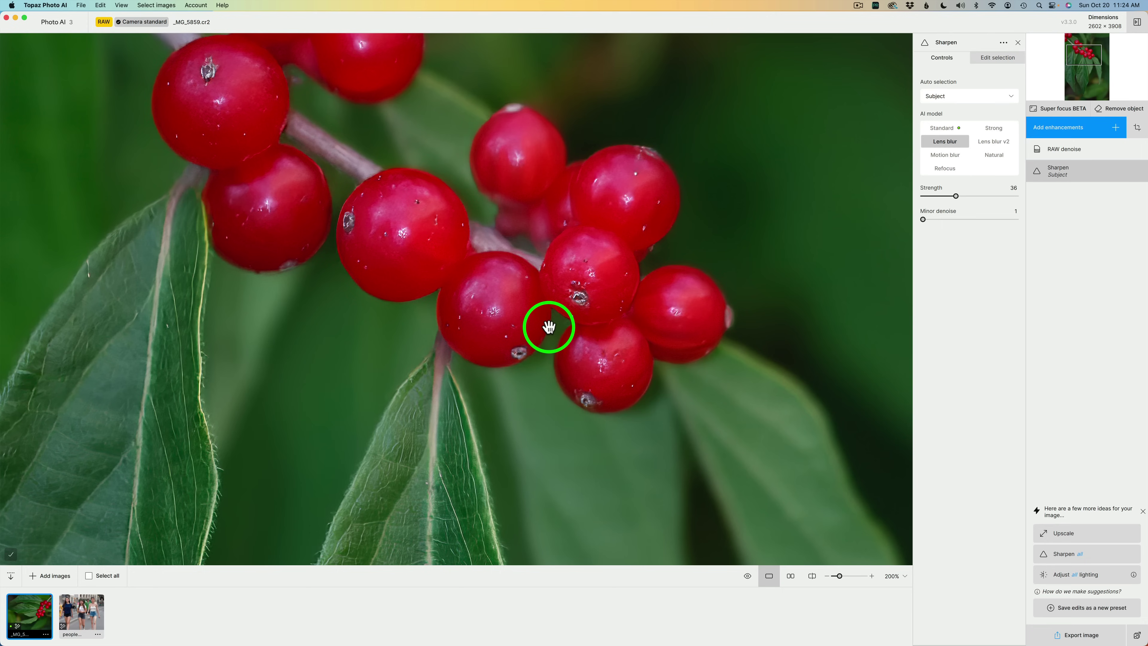
pyautogui.click(995, 143)
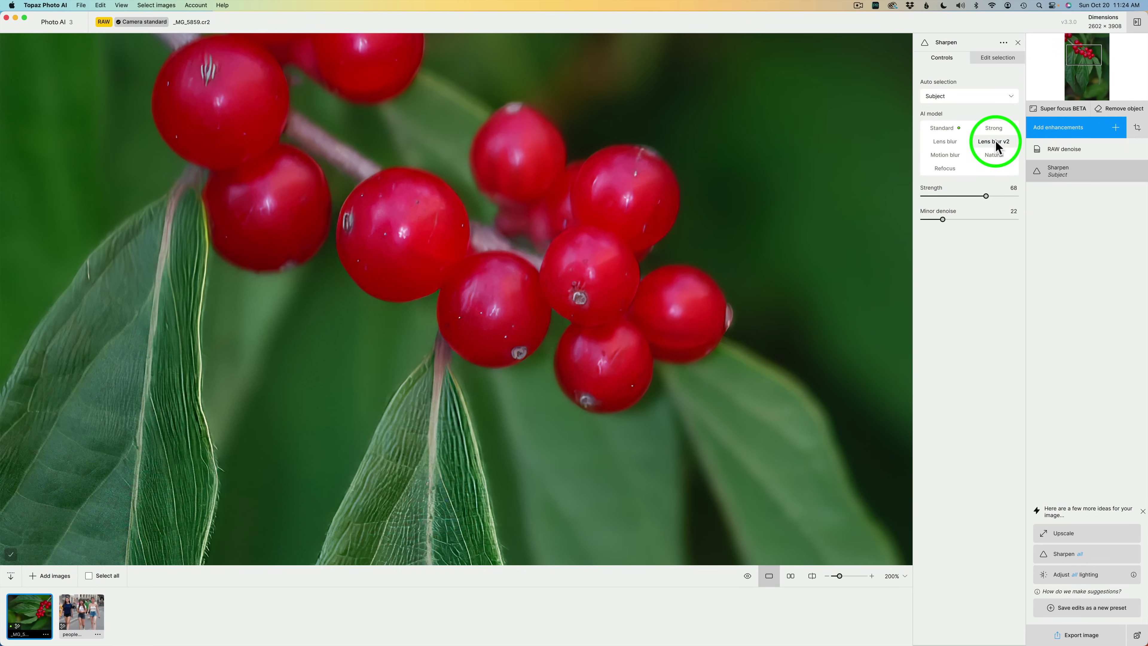
pyautogui.click(996, 132)
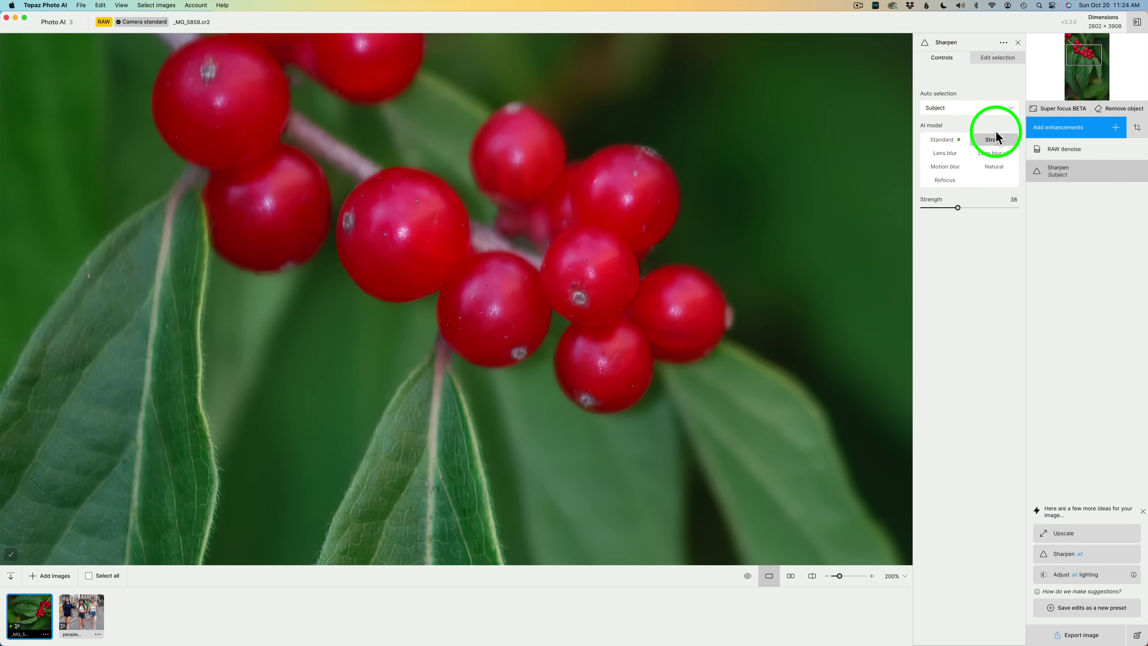
pyautogui.moveTo(958, 209); pyautogui.dragTo(1004, 209)
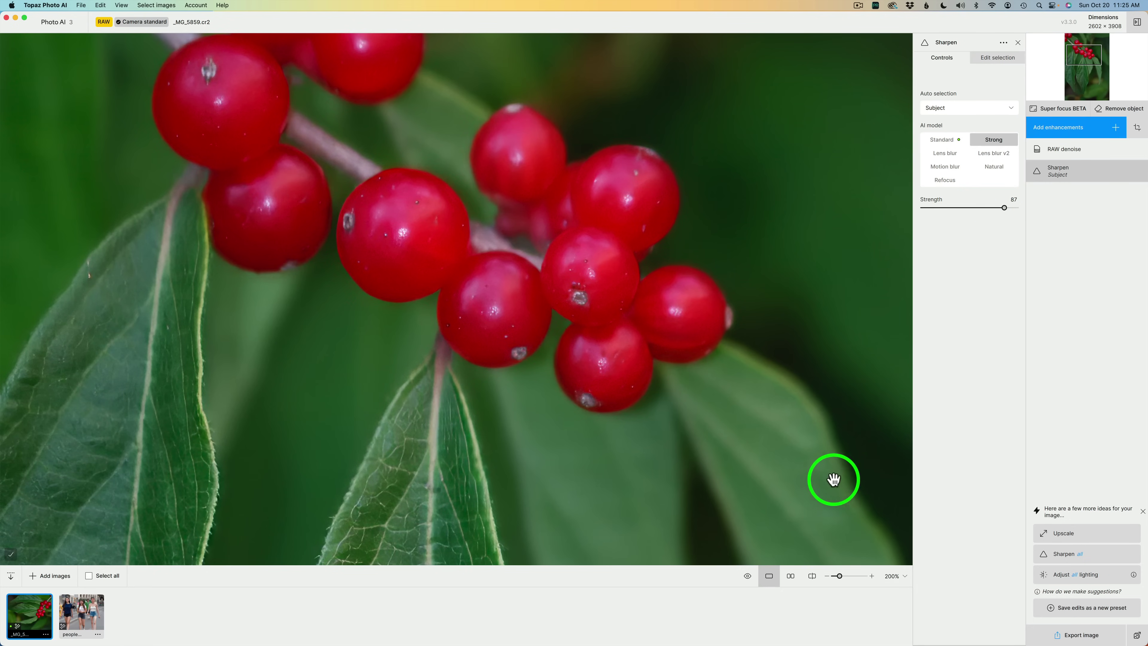
pyautogui.click(747, 576)
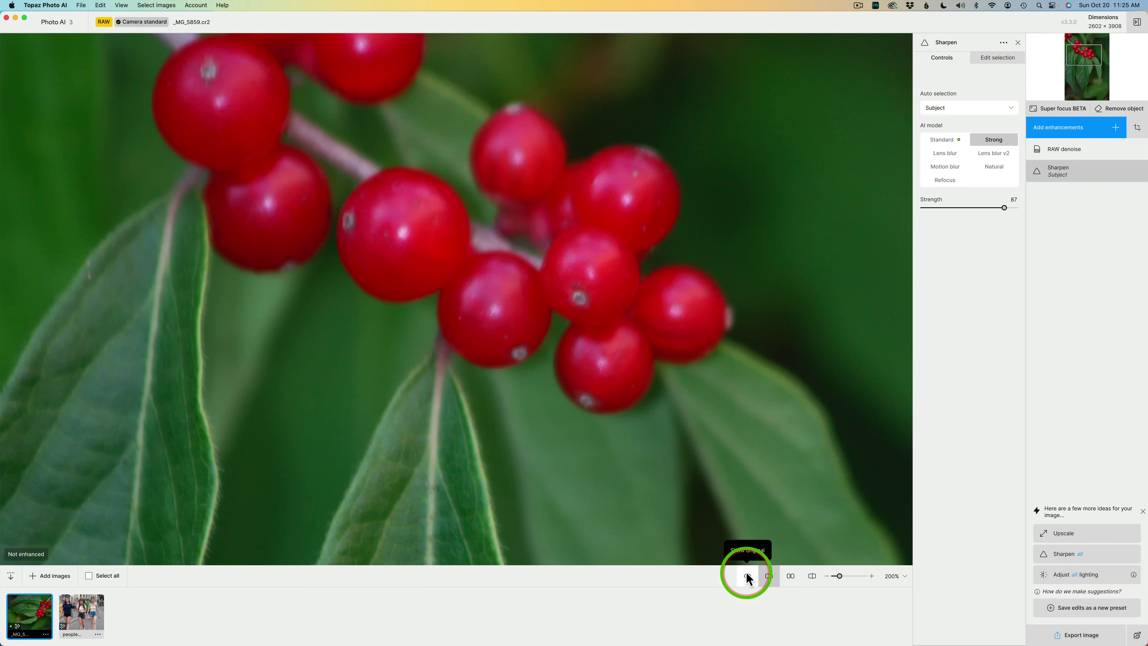
pyautogui.click(747, 576)
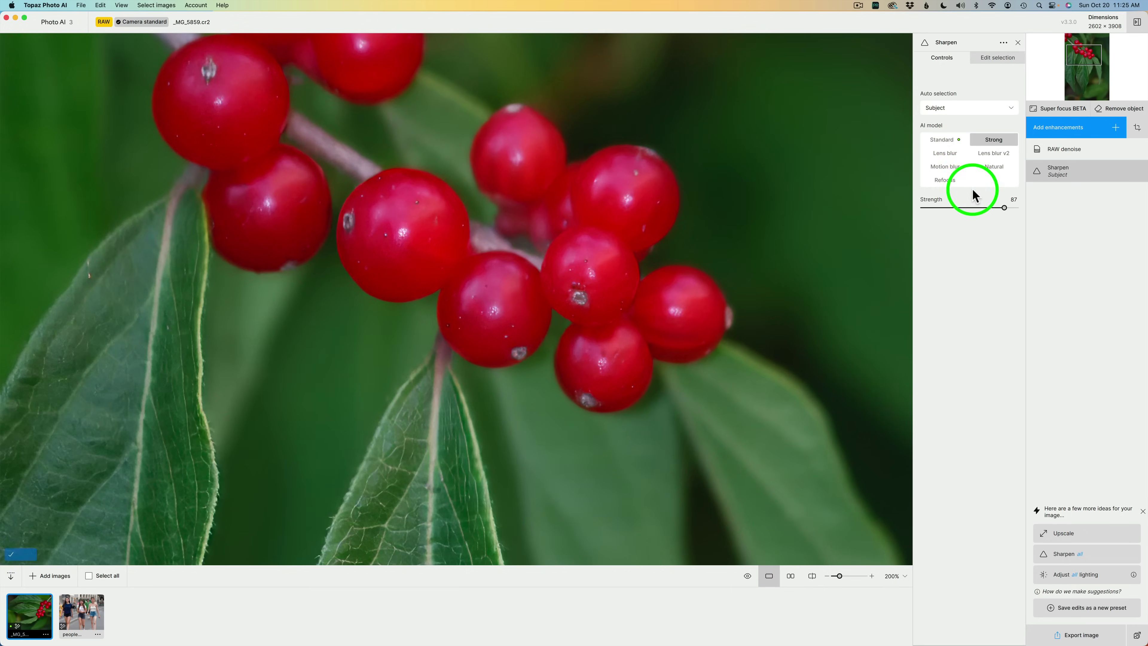
# Try Natural, then settle on Motion blur and compare it with the original.
pyautogui.click(990, 168)
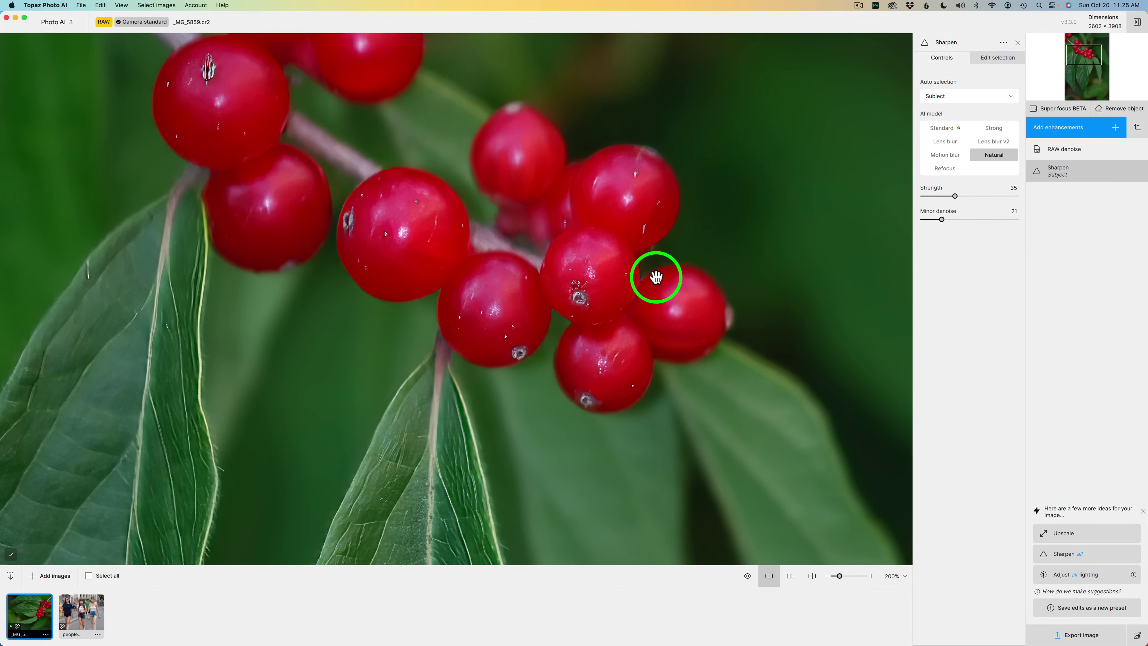
pyautogui.click(948, 155)
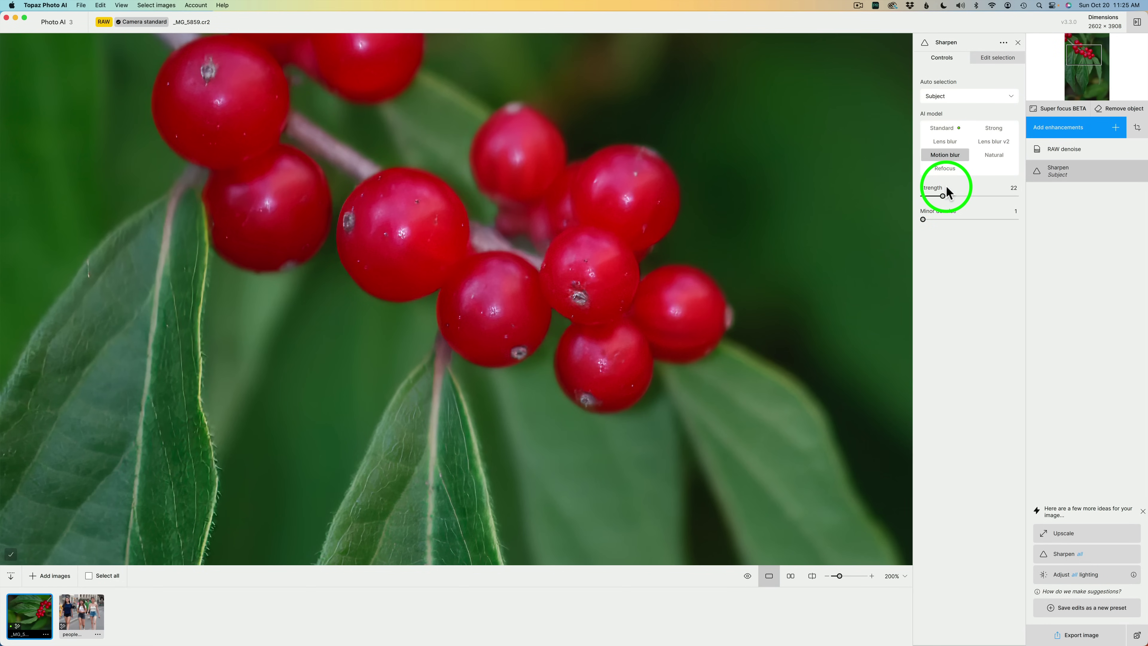
pyautogui.click(749, 577)
pyautogui.click(748, 577)
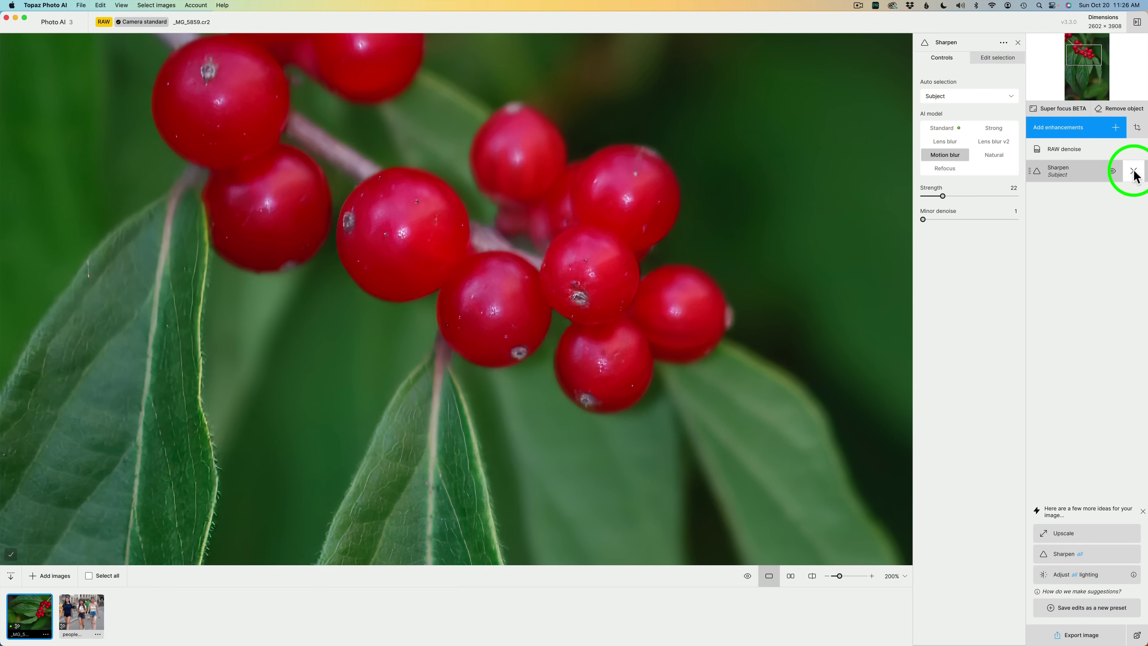
# Replace Sharpen with Super focus and limit it to the auto-selected Subject.
pyautogui.click(1133, 172)
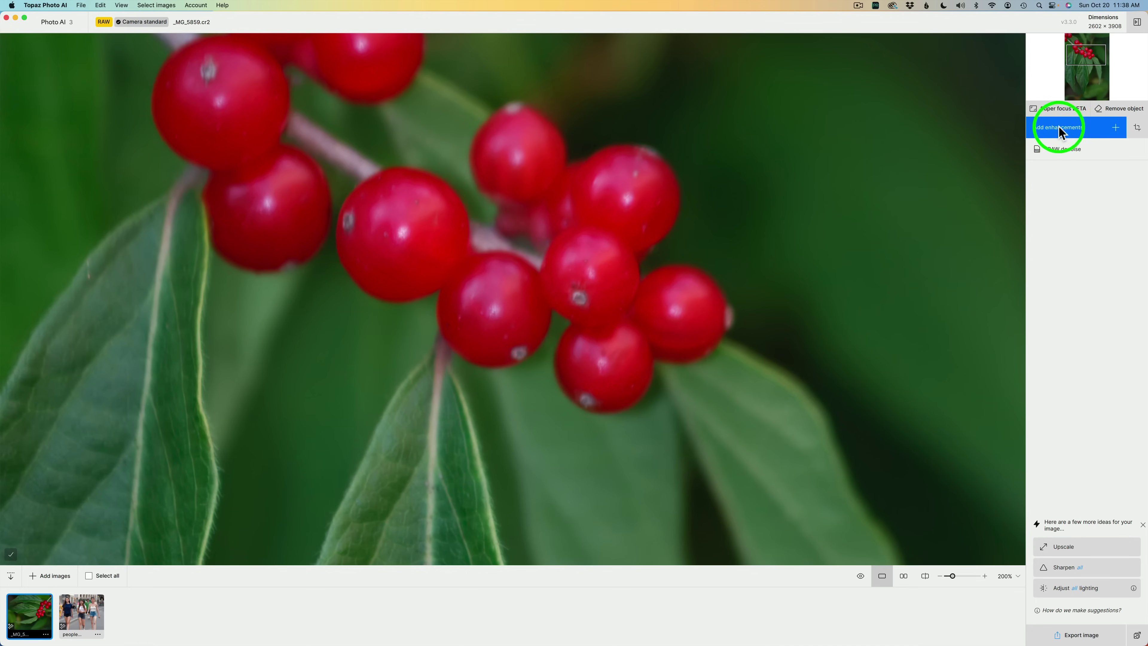
pyautogui.click(1061, 109)
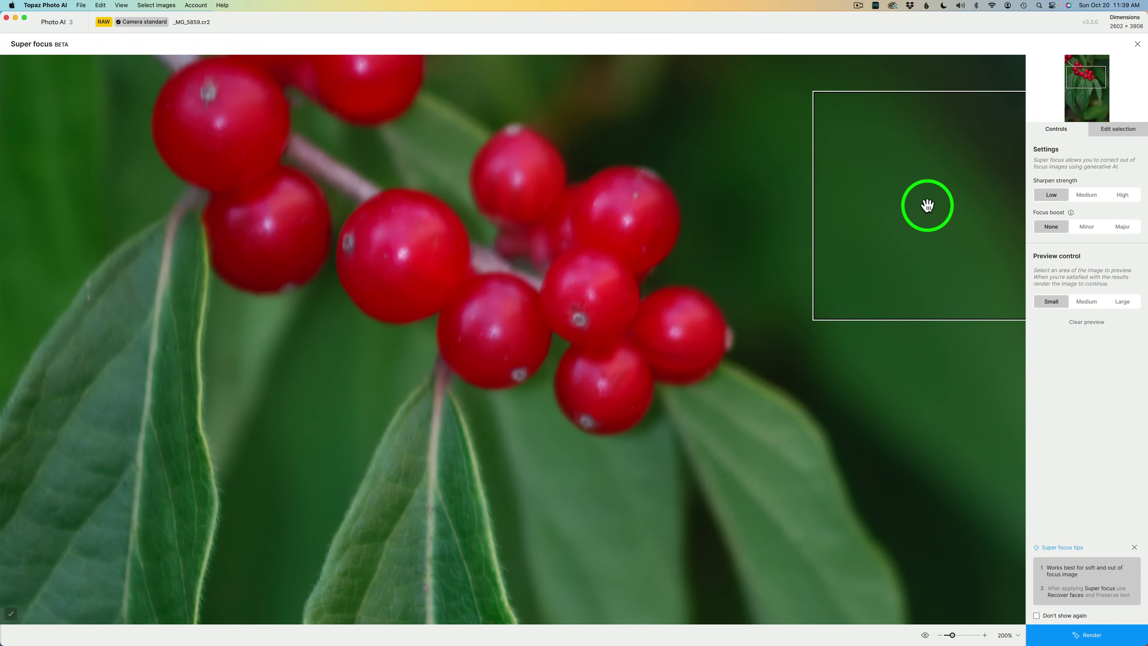
pyautogui.click(1125, 130)
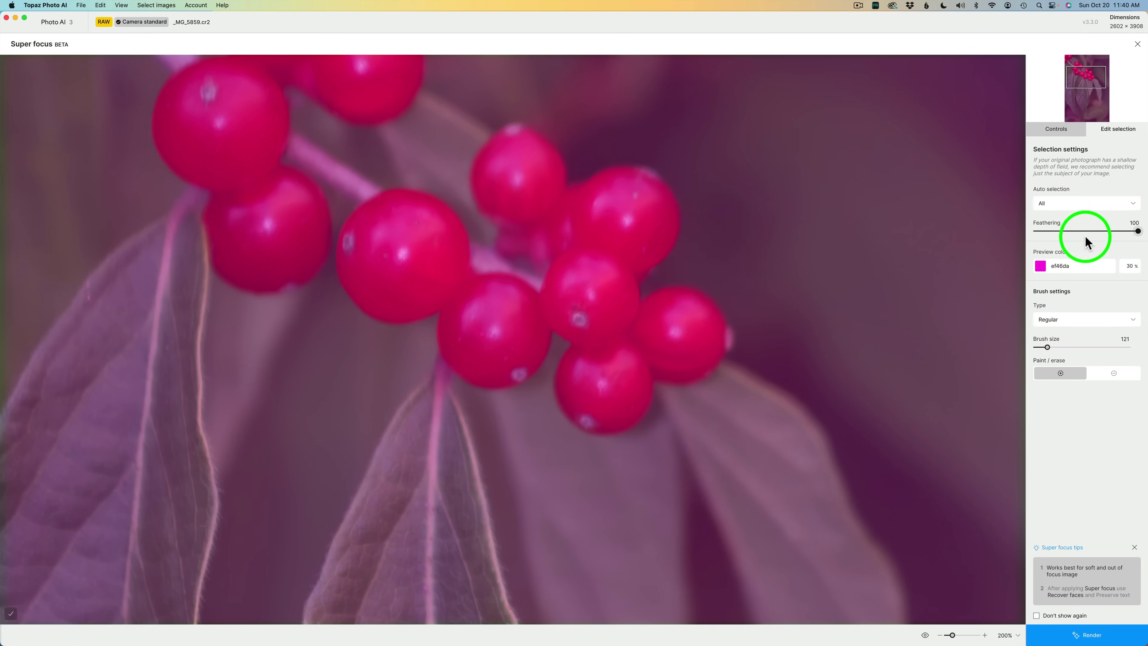
pyautogui.click(1085, 203)
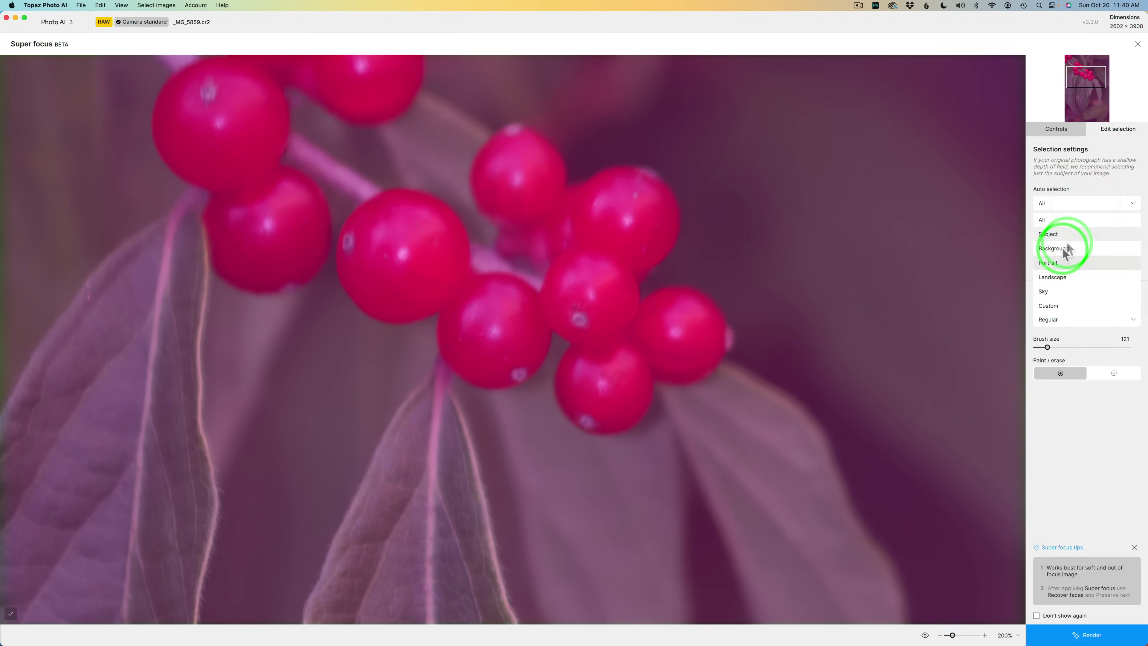
pyautogui.click(1061, 234)
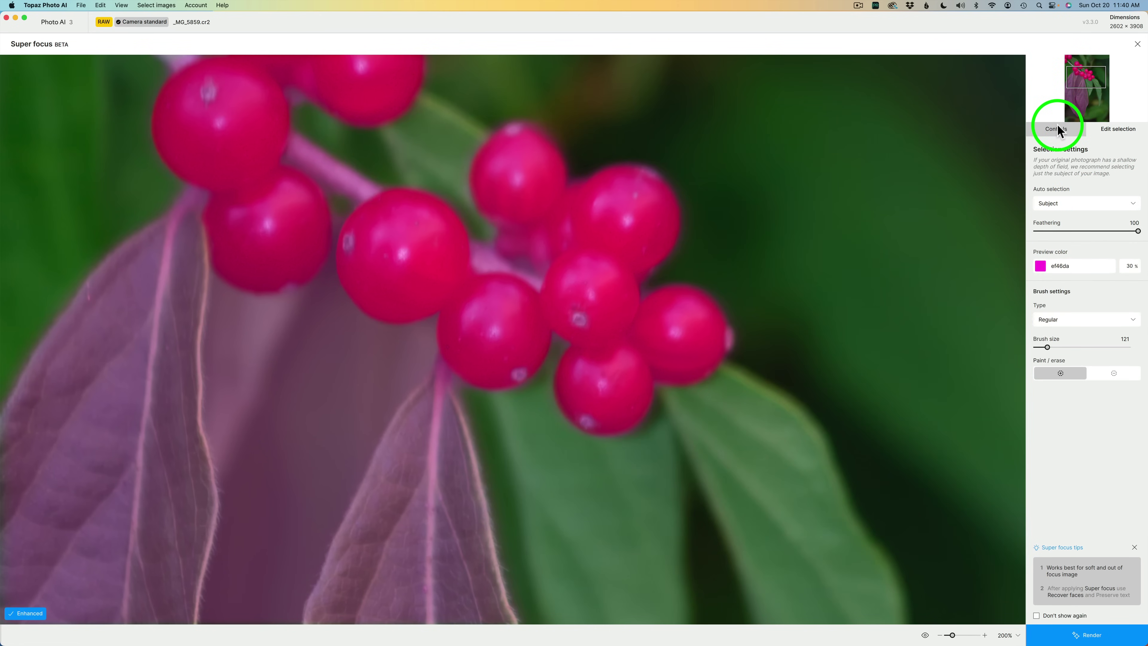
pyautogui.click(1056, 128)
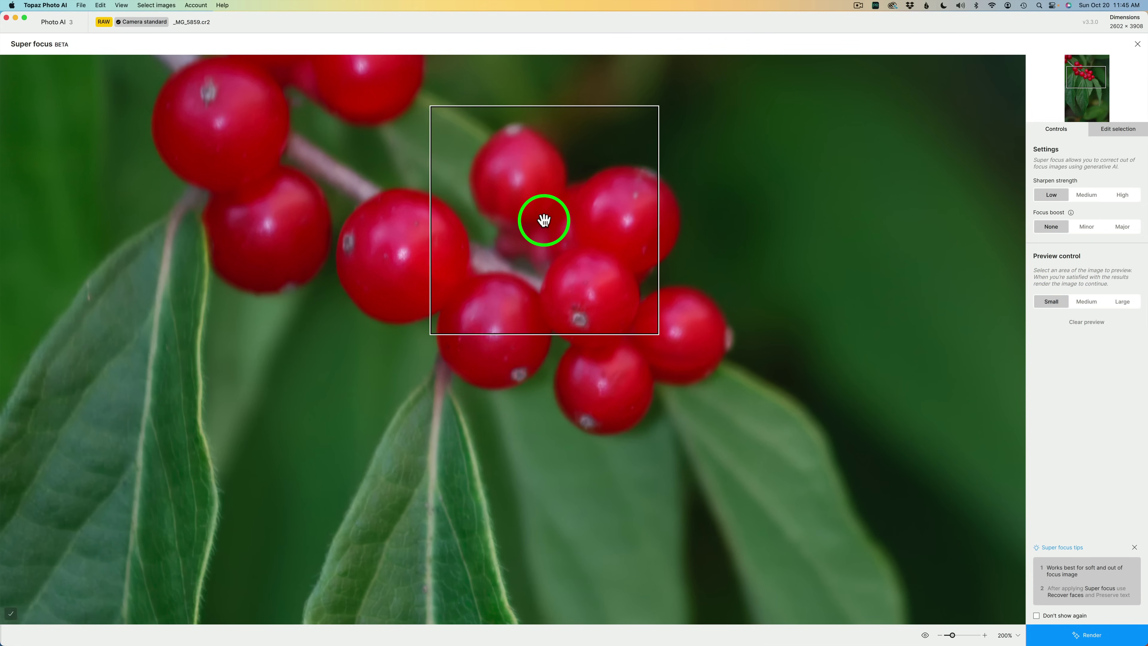
pyautogui.click(1088, 303)
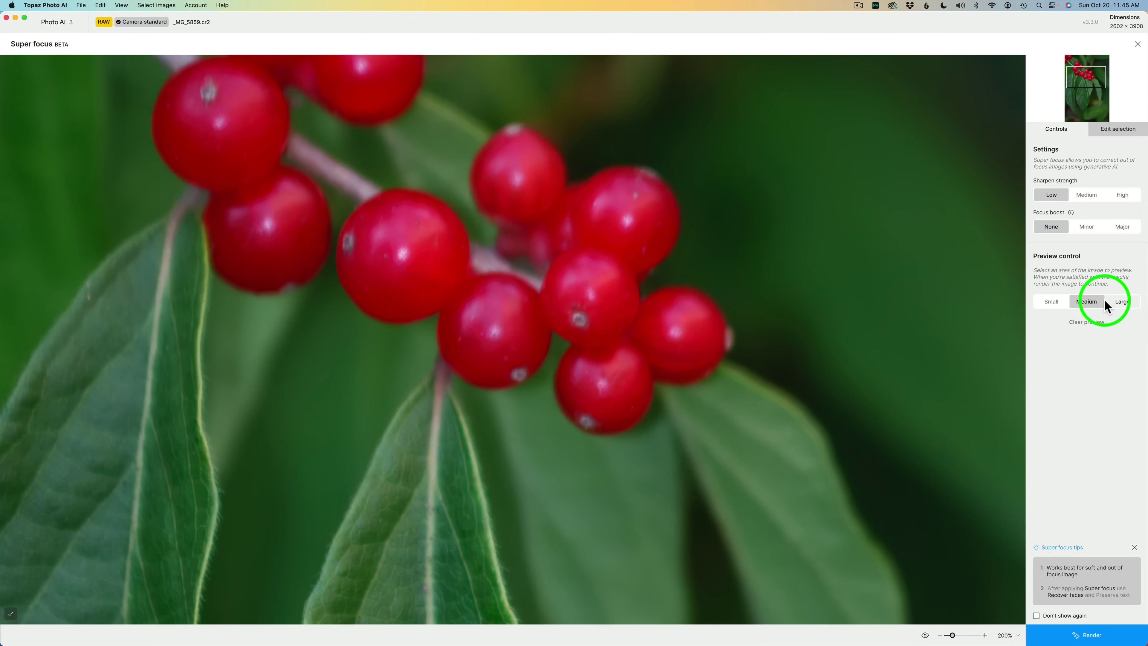
pyautogui.click(1112, 302)
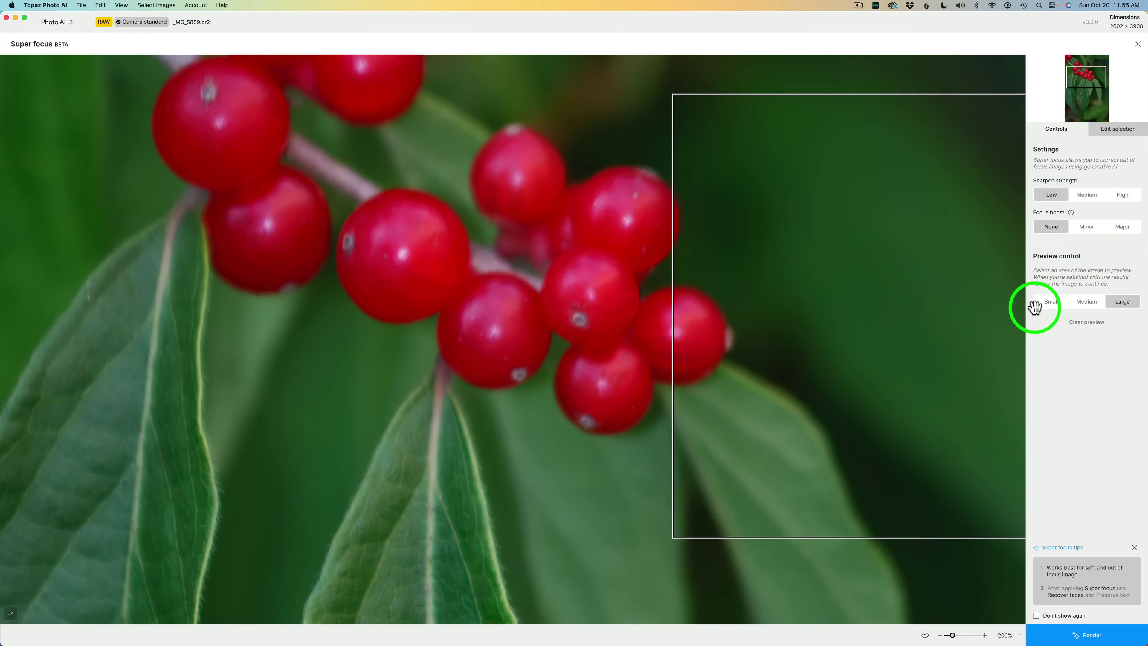
pyautogui.click(1051, 301)
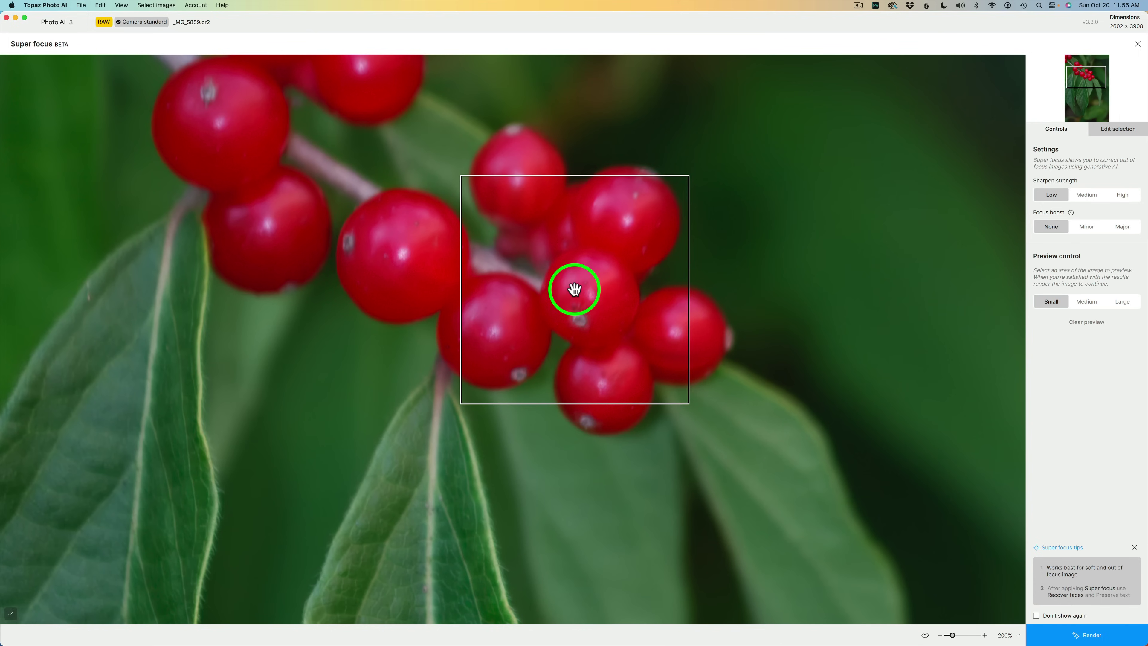
pyautogui.moveTo(574, 289); pyautogui.dragTo(856, 308)
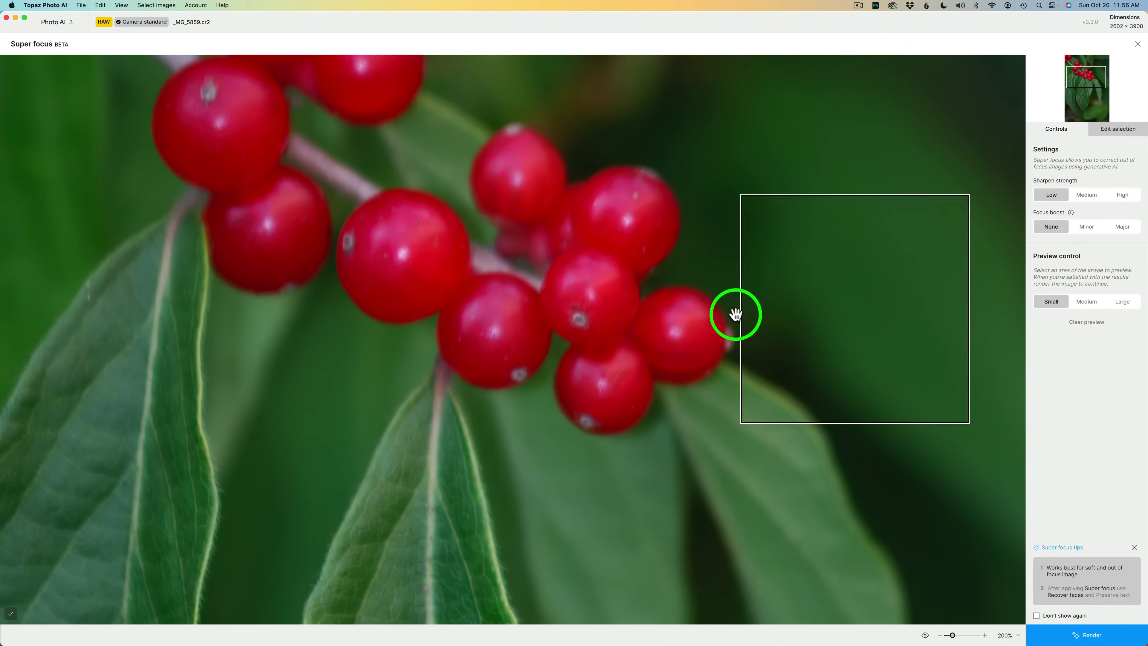
pyautogui.moveTo(735, 314); pyautogui.dragTo(1065, 161)
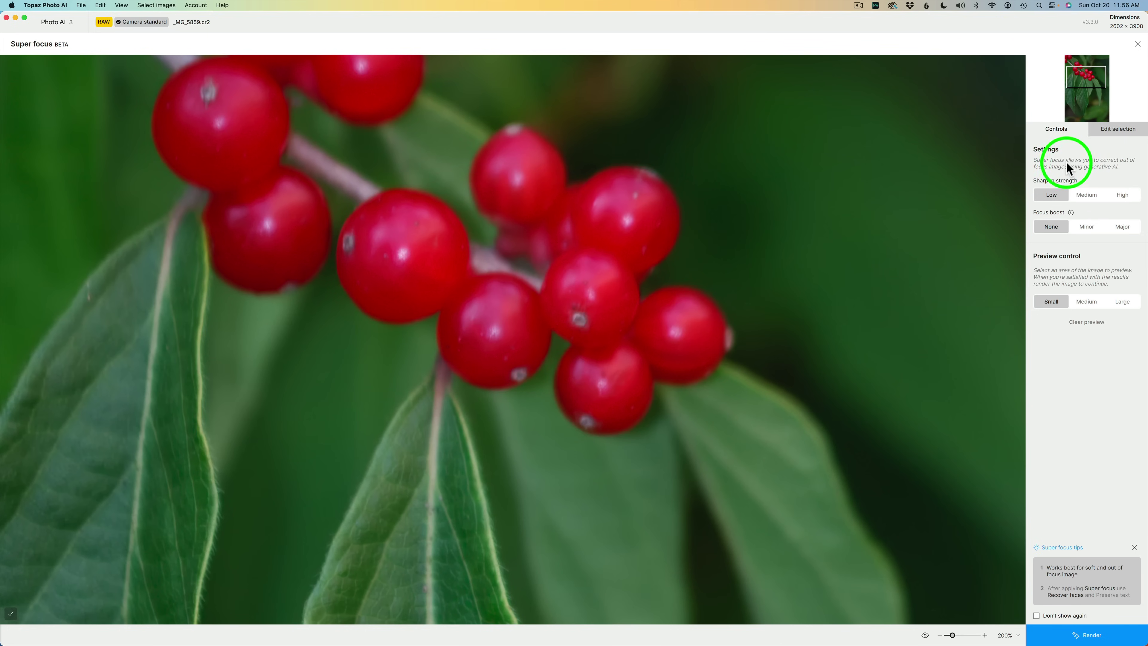
# Set Super focus to Medium sharpen strength with Focus boost None.
pyautogui.click(1050, 195)
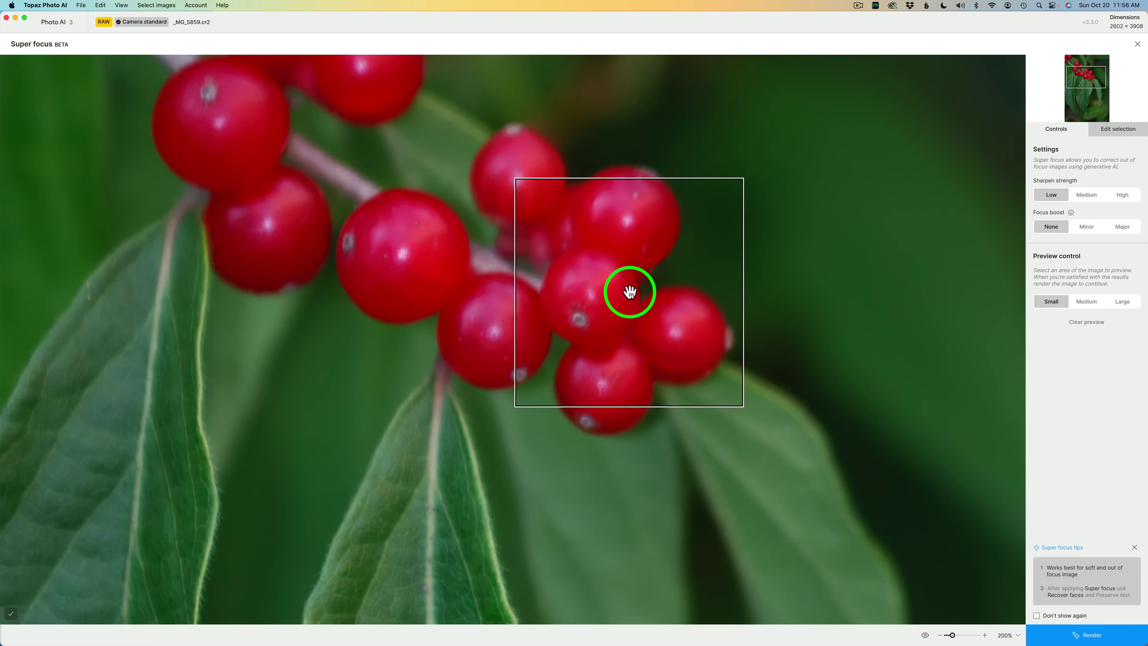
pyautogui.click(1091, 195)
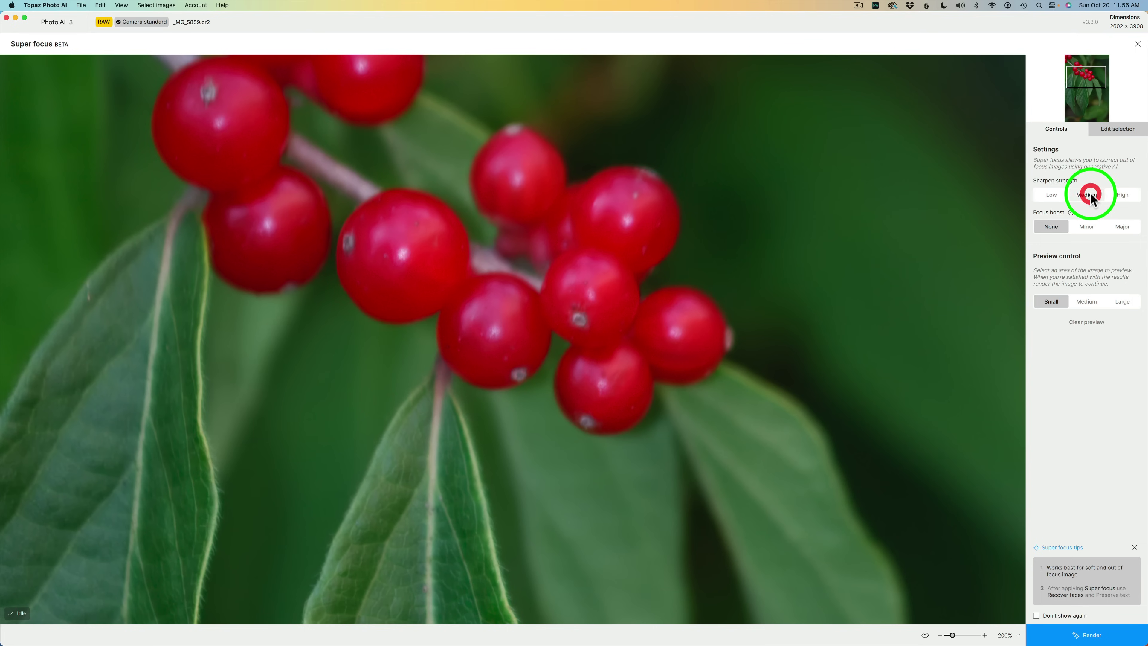
pyautogui.click(1053, 225)
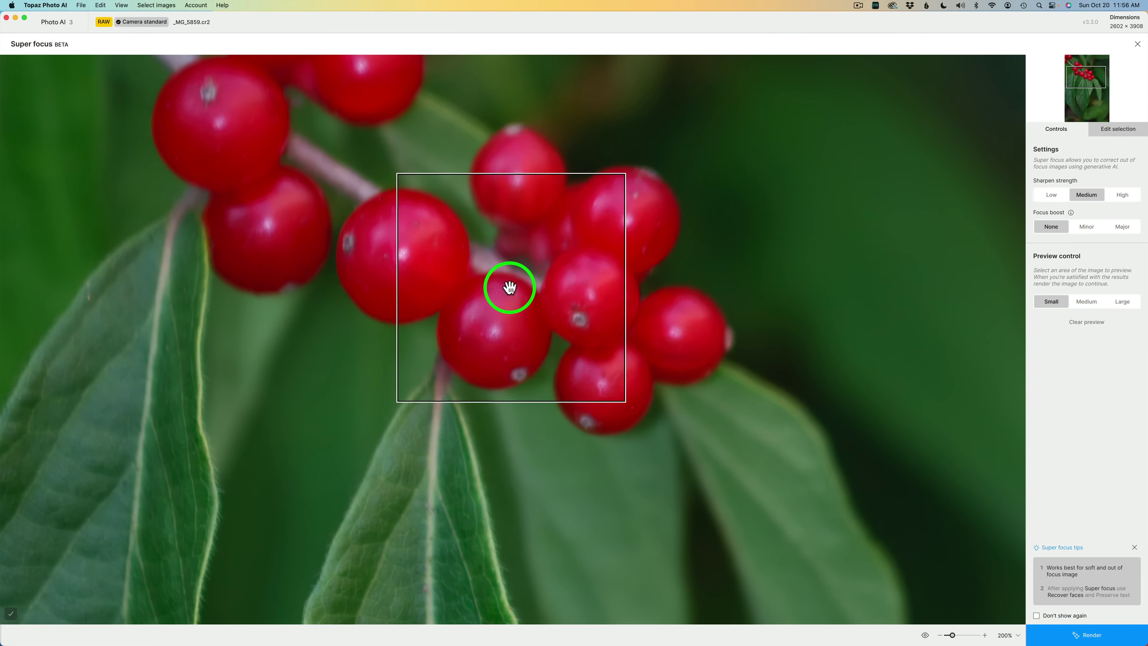
# Render a preview box over the central berries and compare it with the original.
pyautogui.click(442, 284)
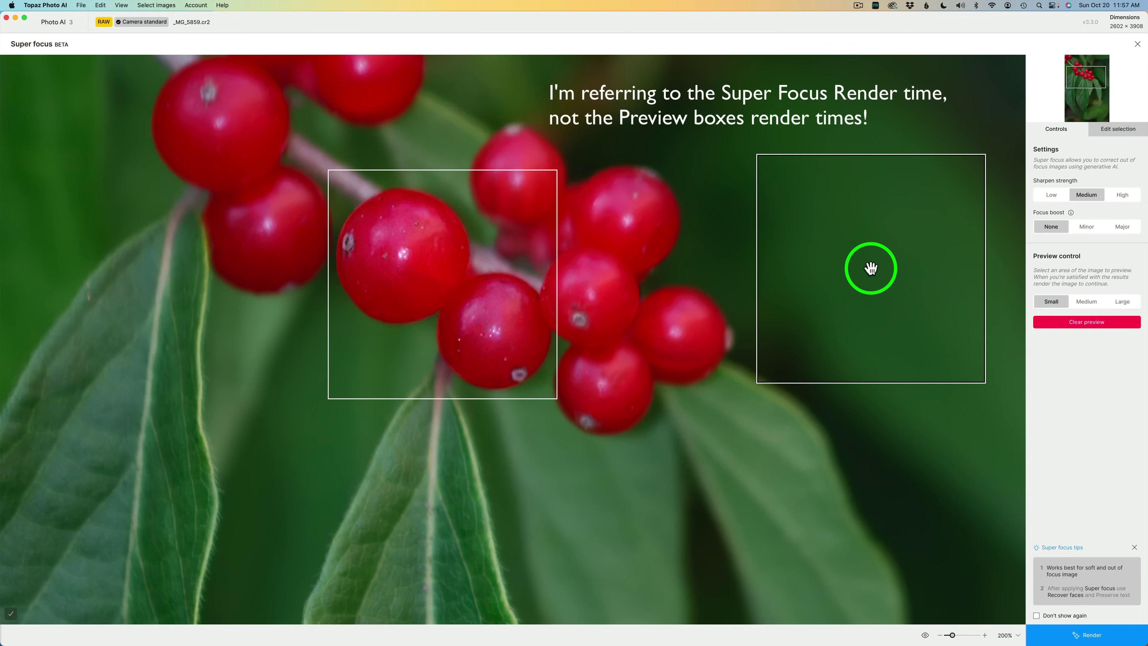
pyautogui.click(925, 637)
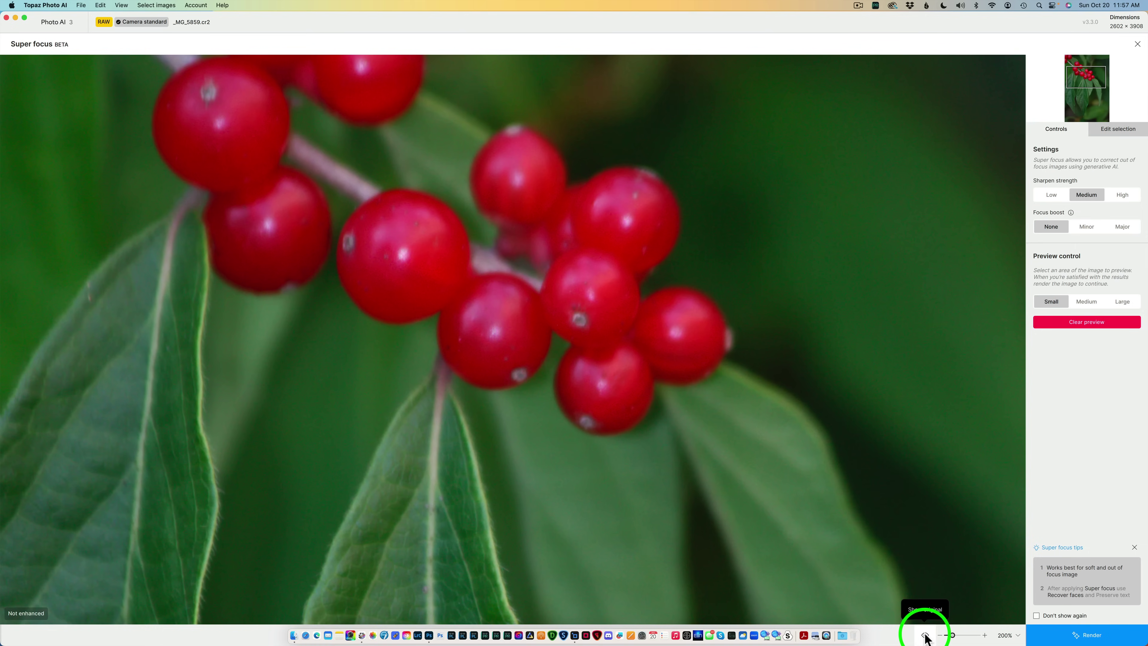
pyautogui.click(924, 637)
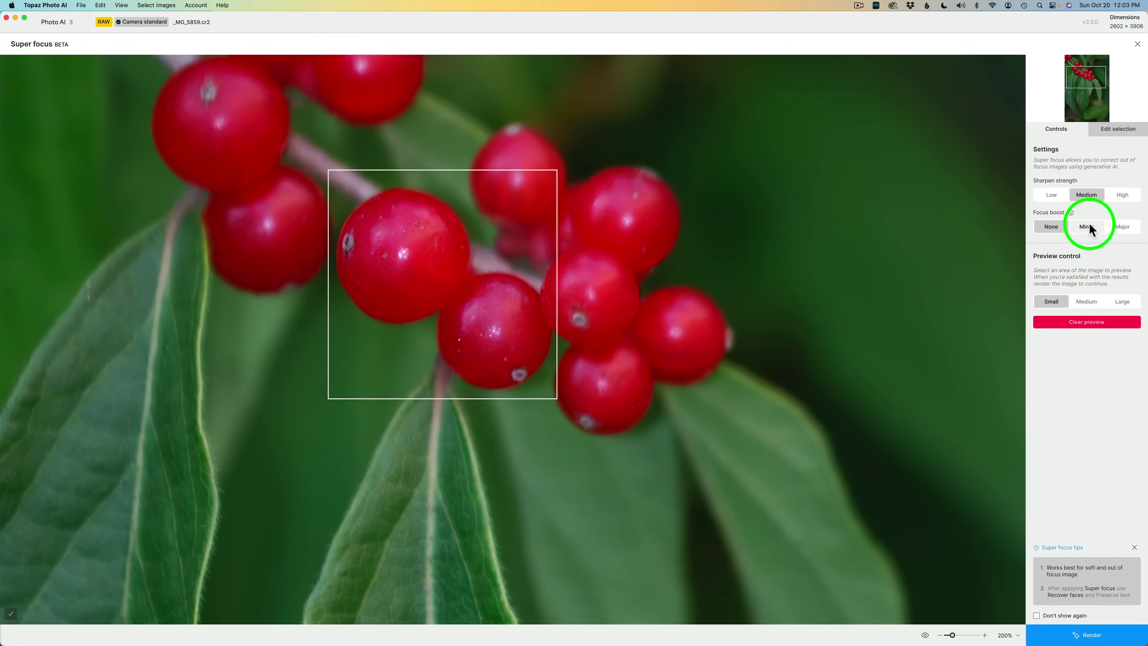
# Switch to High sharpen strength and preview the central berries against the original.
pyautogui.click(1124, 197)
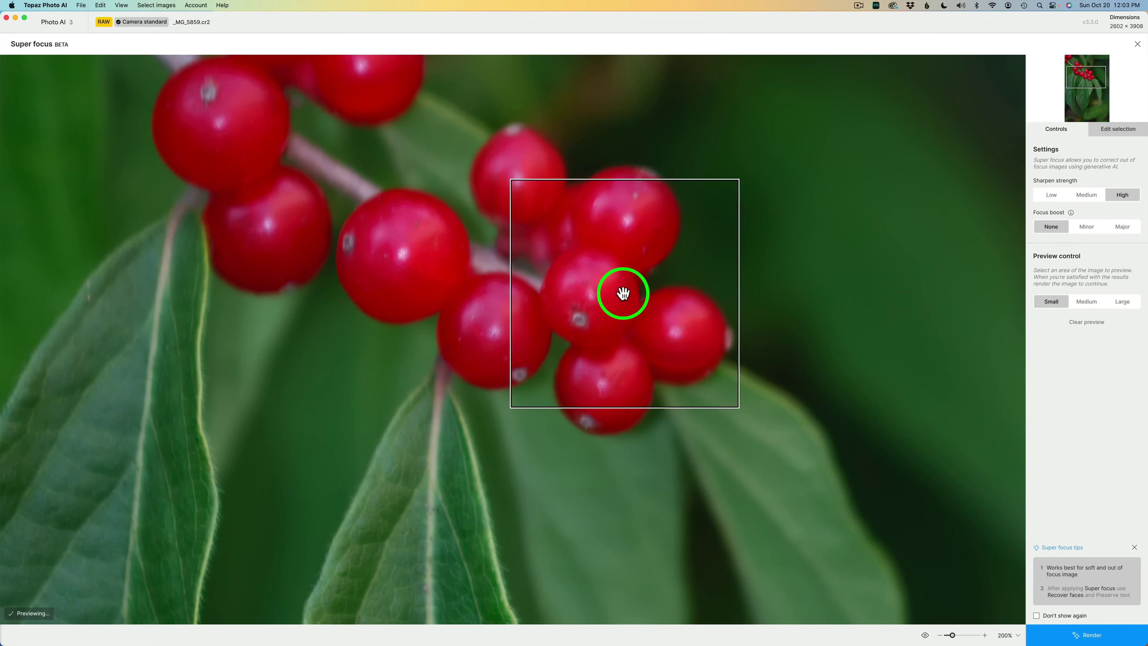
pyautogui.click(446, 290)
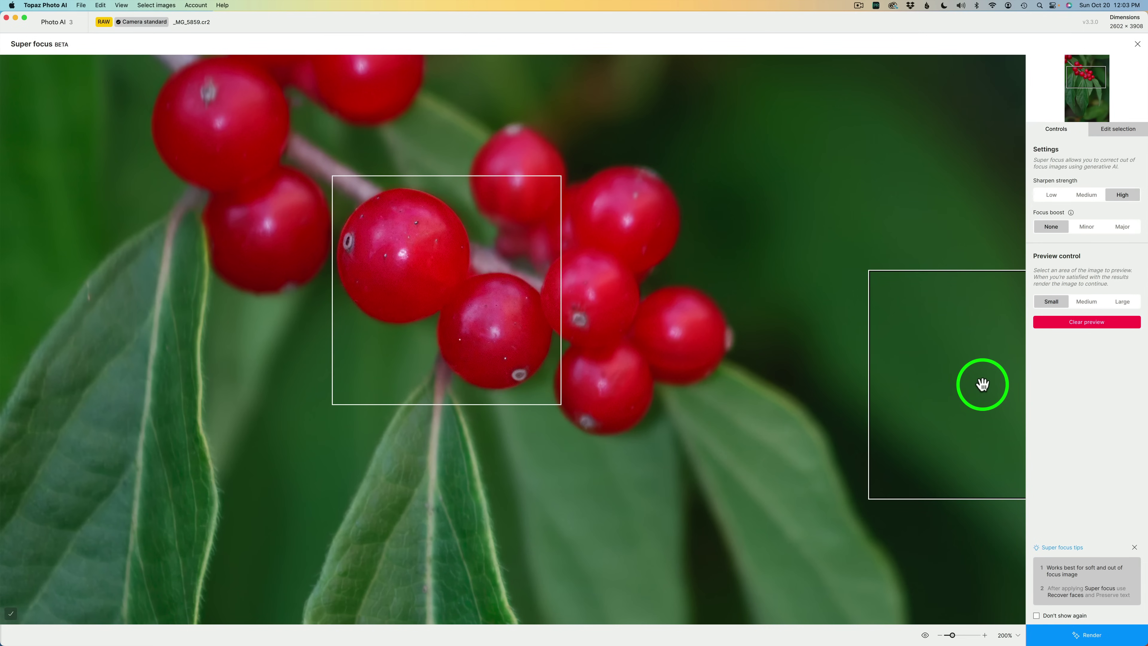
pyautogui.click(924, 634)
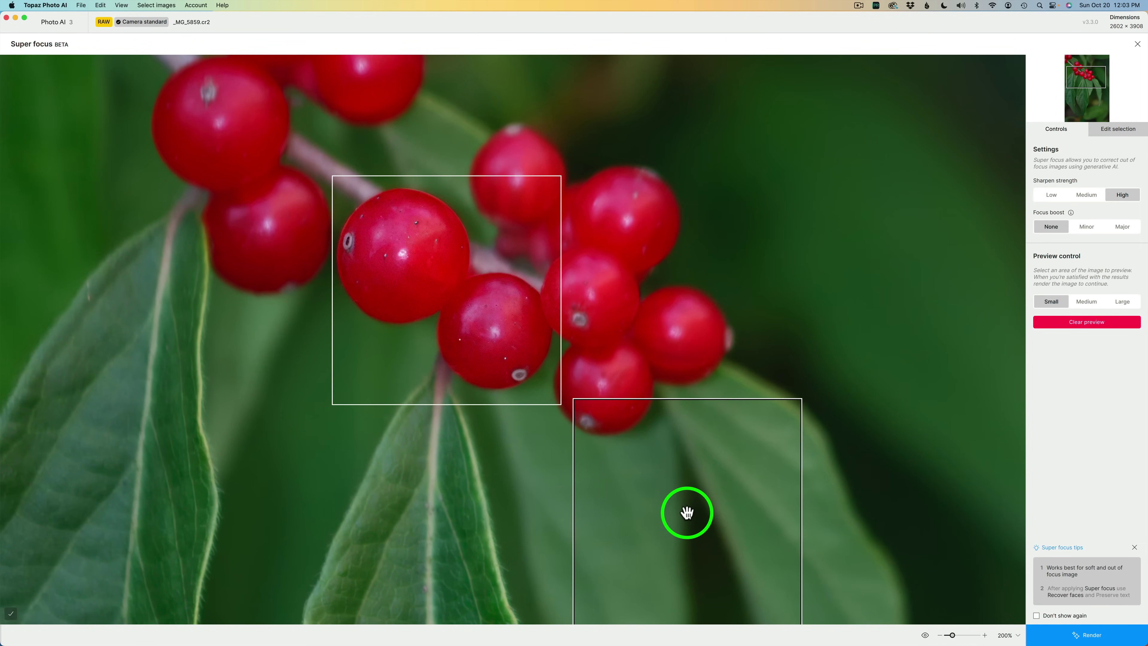
# Add High-strength previews on the lower leaf and right-hand berries, comparing with the original.
pyautogui.scroll(-3, 687, 513)
pyautogui.click(434, 470)
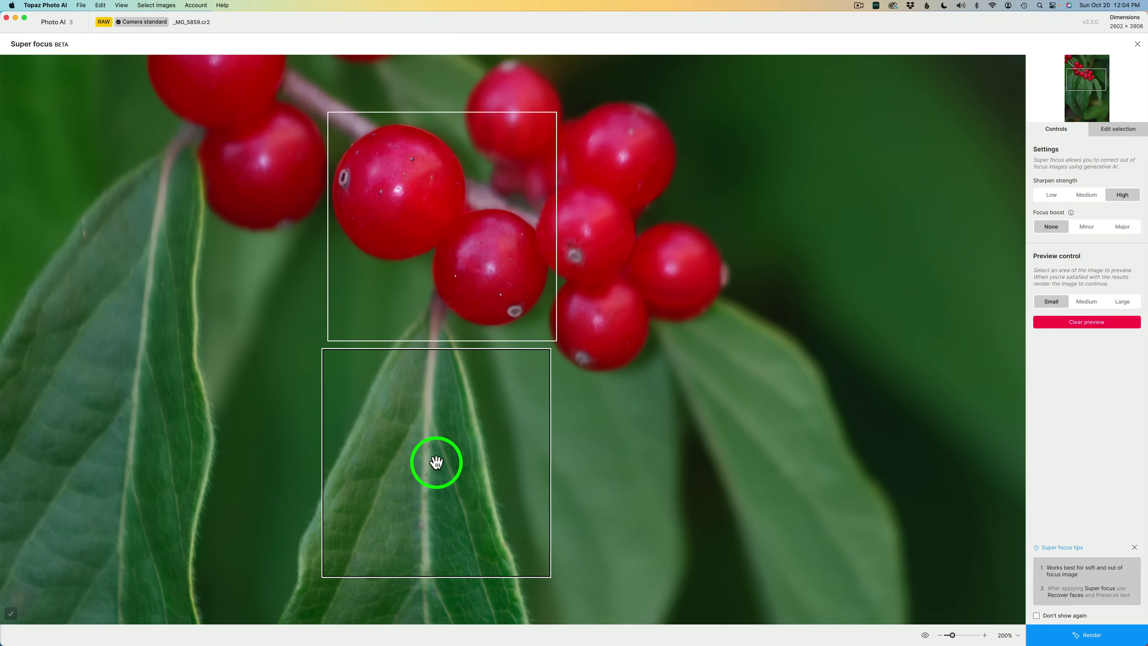
pyautogui.click(436, 461)
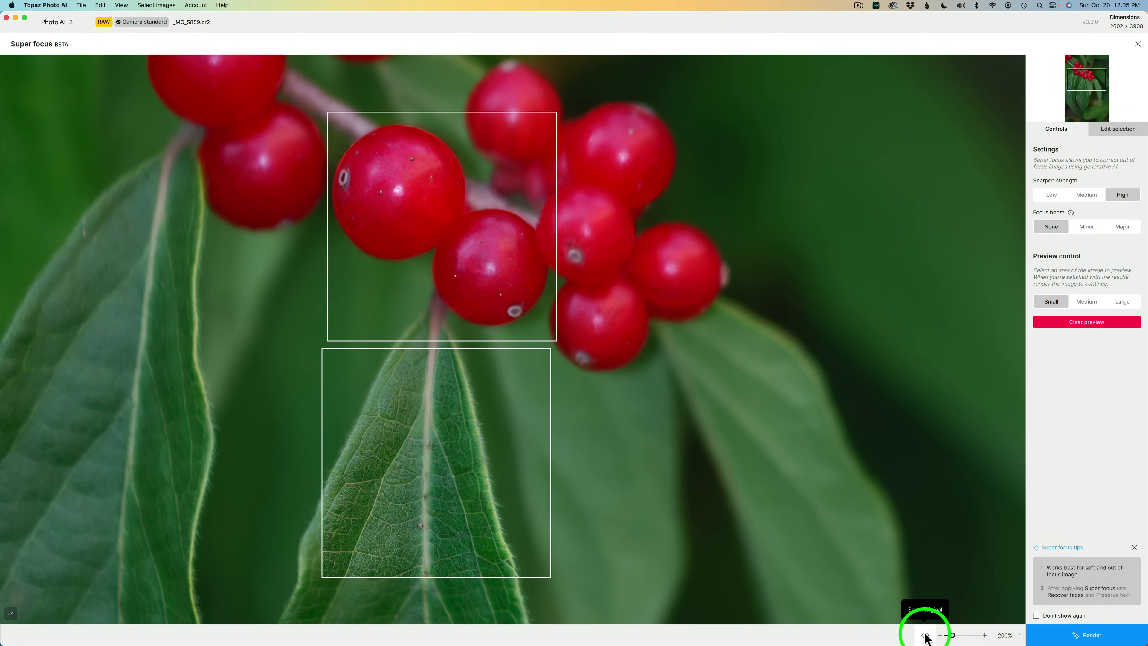
pyautogui.click(924, 635)
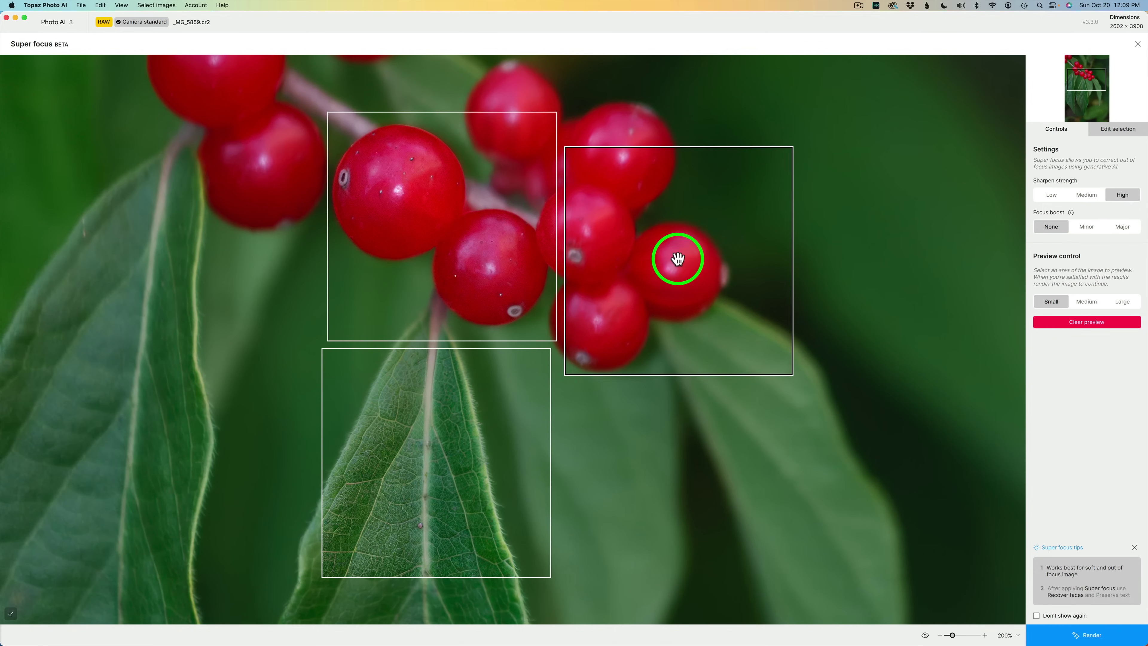
pyautogui.click(677, 264)
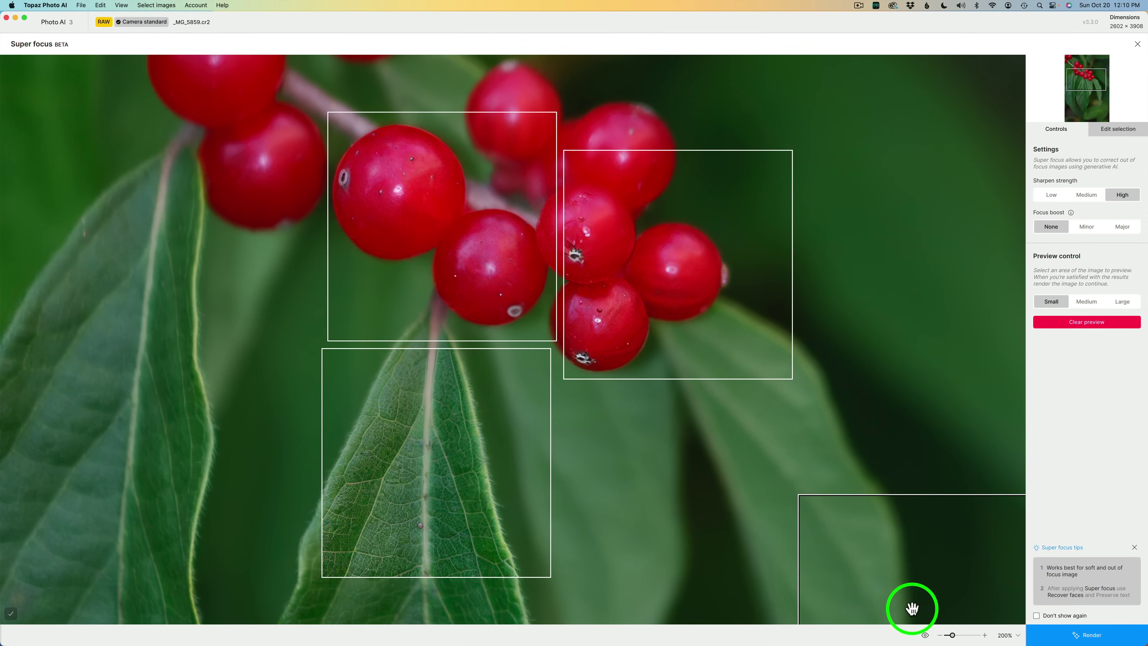
pyautogui.click(924, 634)
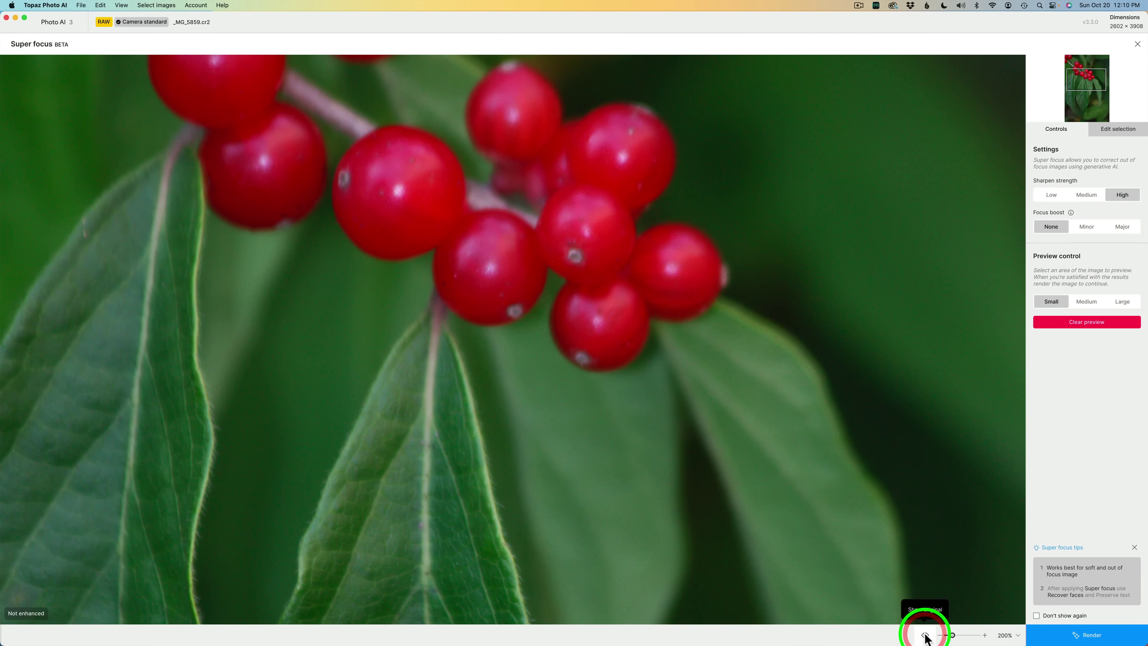
pyautogui.click(925, 635)
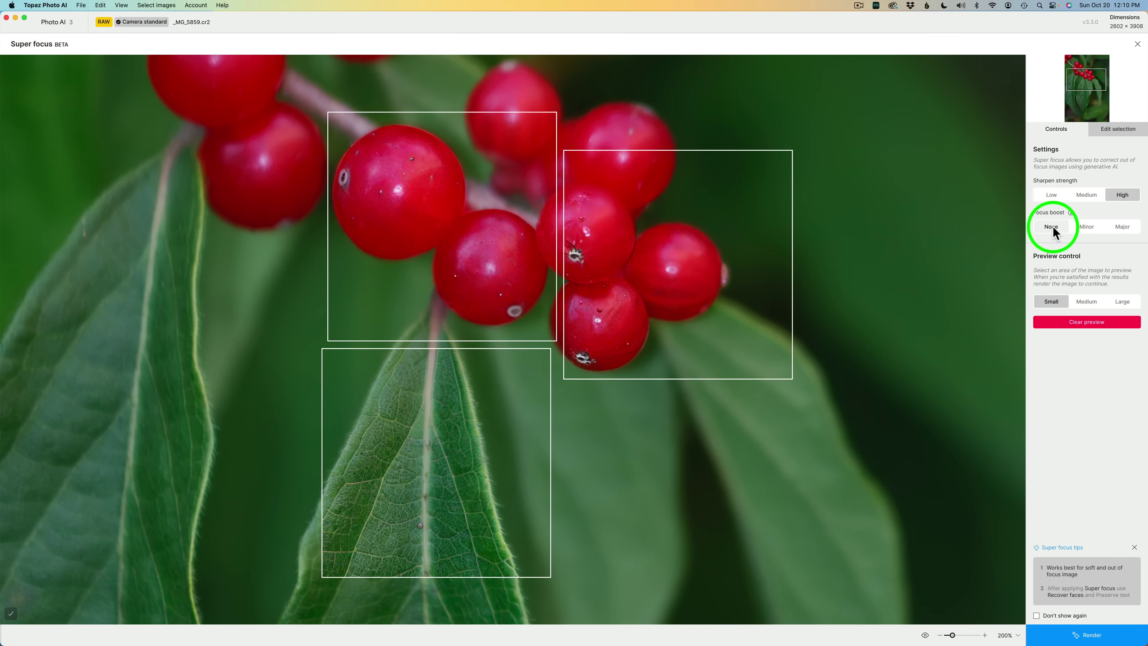
# Render the whole berry image with Super focus, about 53 minutes estimated.
pyautogui.moveTo(1070, 212)
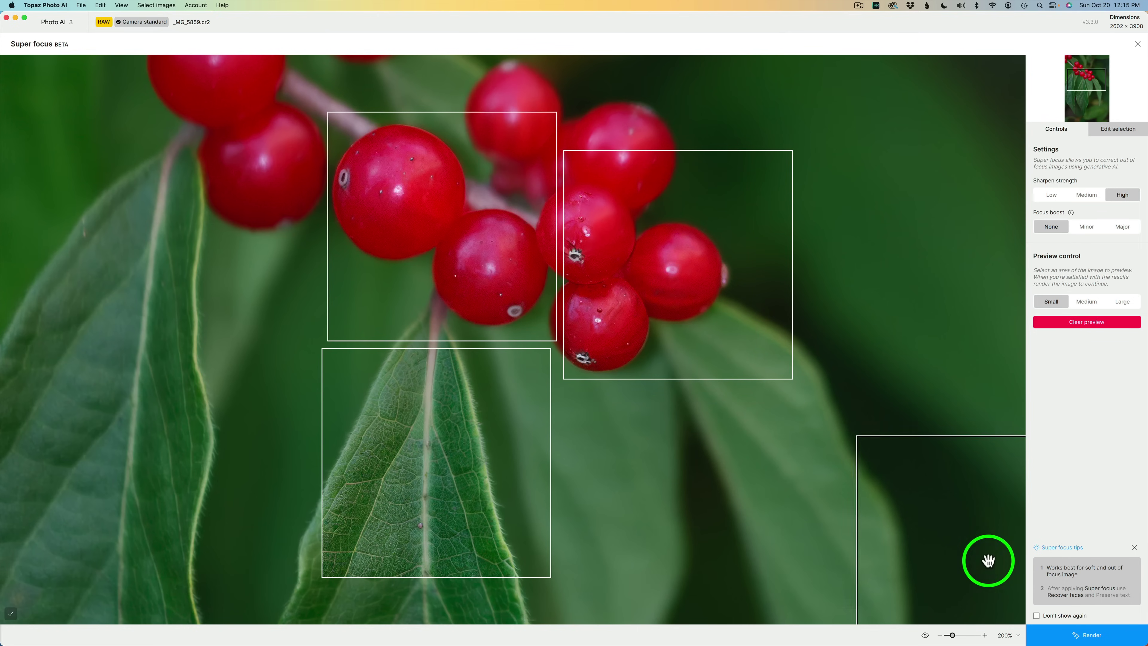
pyautogui.click(1085, 636)
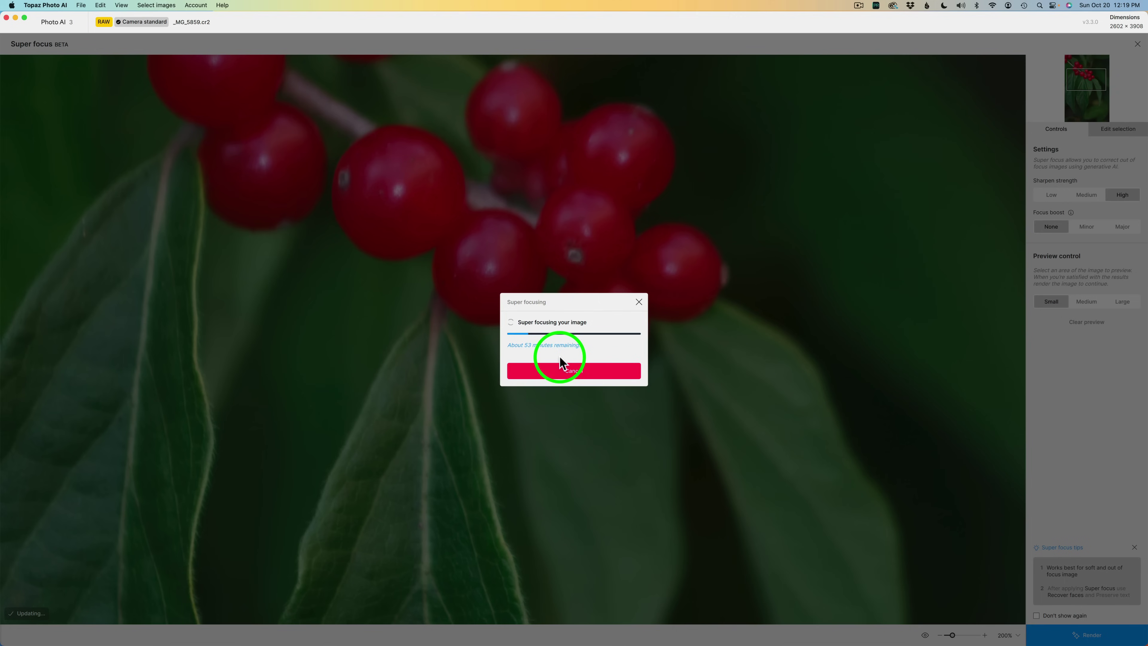
# Cancel the running Super Focus render of the berry photo.
pyautogui.click(572, 372)
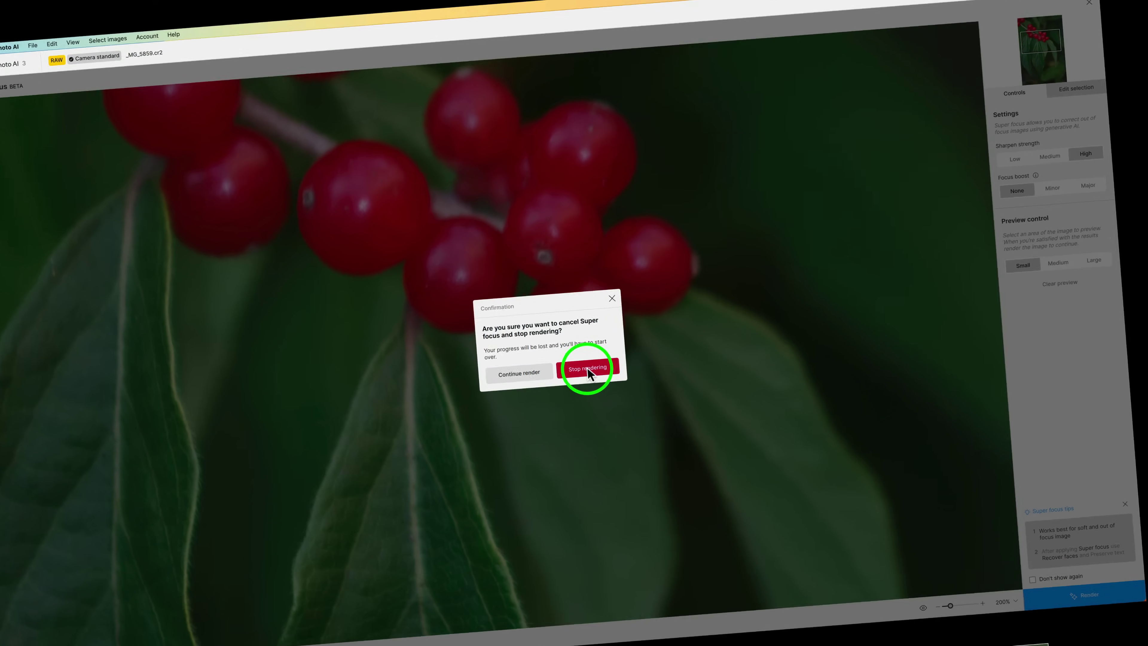